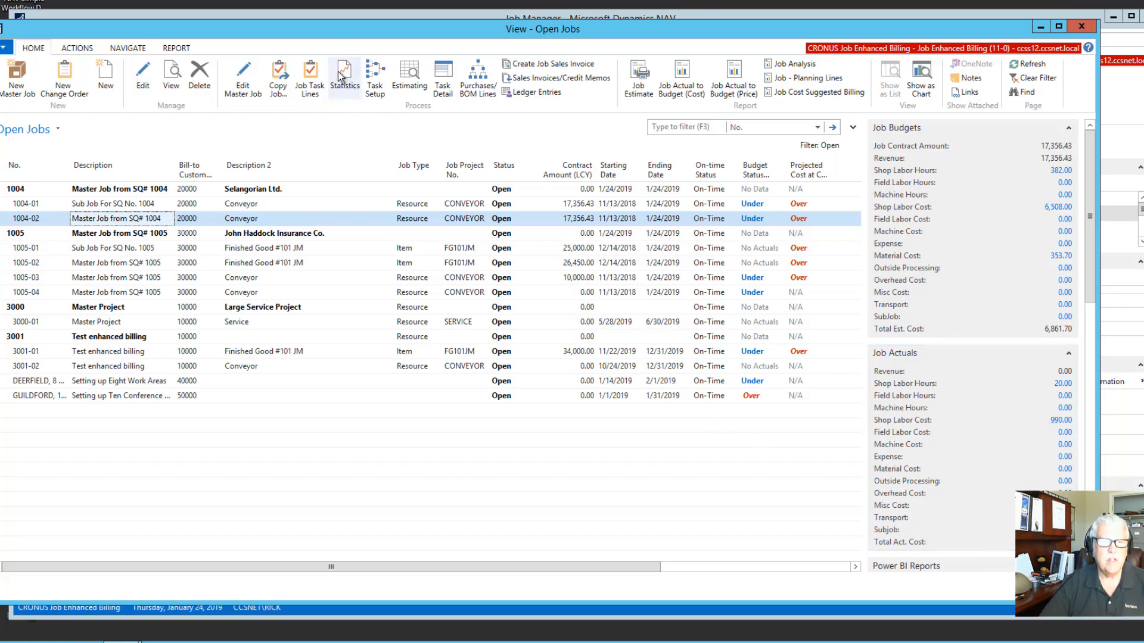
# Step: Open the statistics of job 1004-02 and examine its cost variance, projections and contract analysis
pyautogui.click(351, 87)
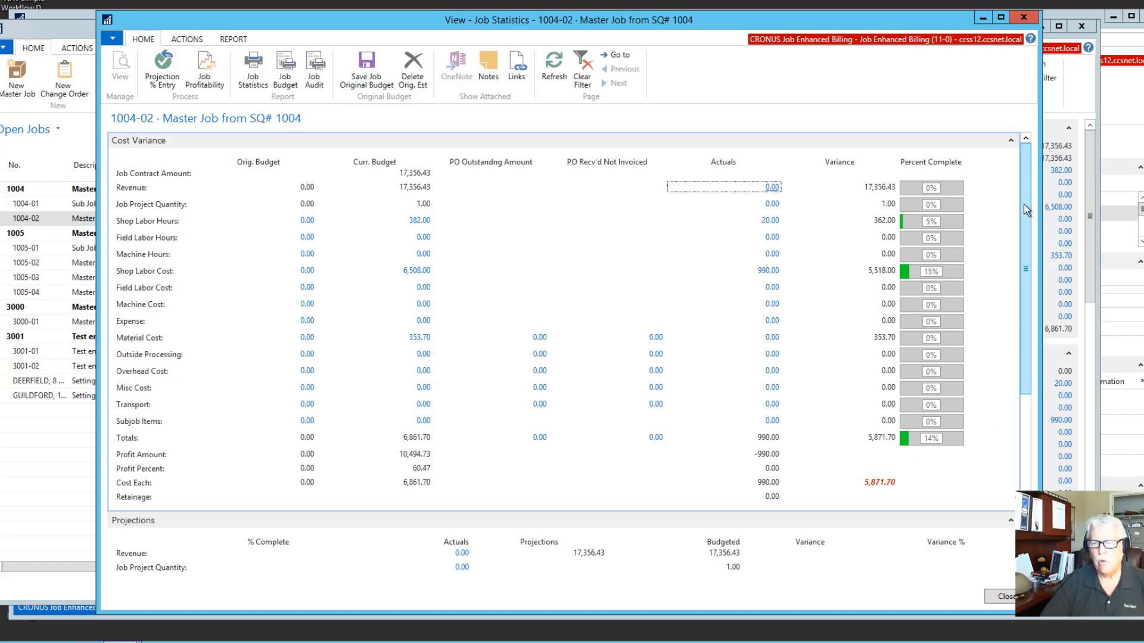
pyautogui.moveTo(1023, 205); pyautogui.dragTo(992, 409)
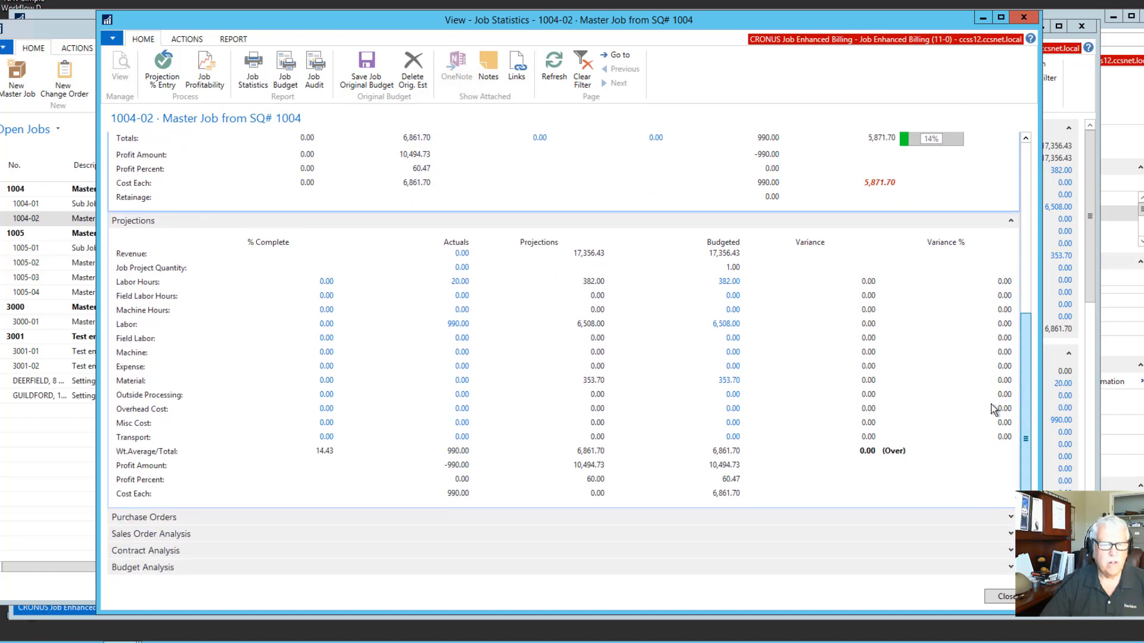
pyautogui.click(169, 552)
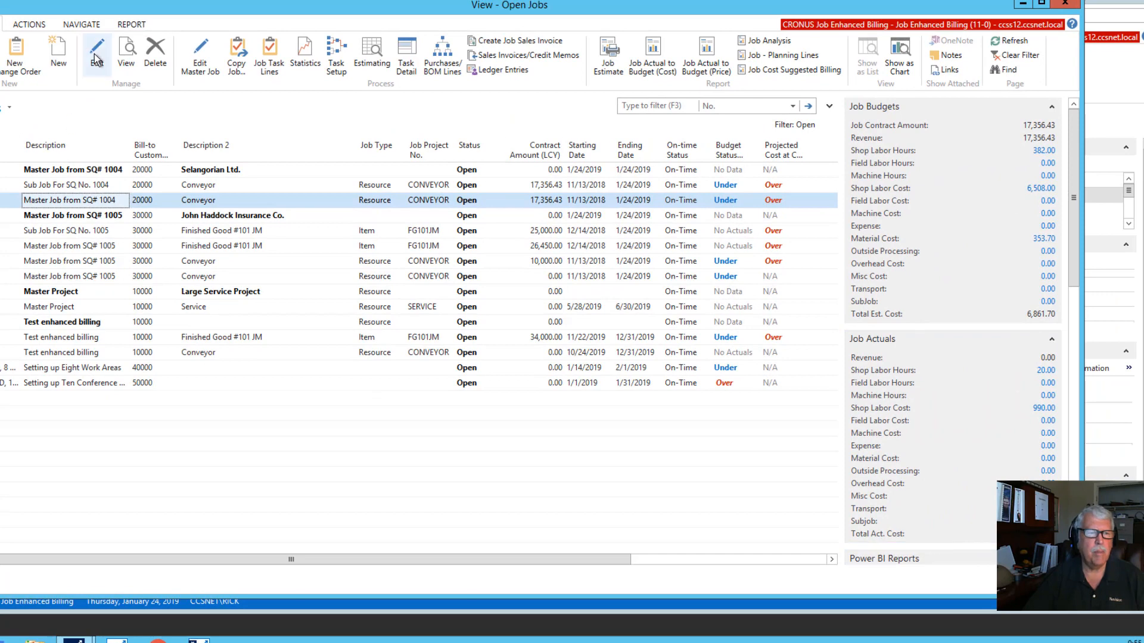
# Step: Open the card of job 1004-02 for editing and choose task 1500 Revenue as its default billing task
pyautogui.click(96, 59)
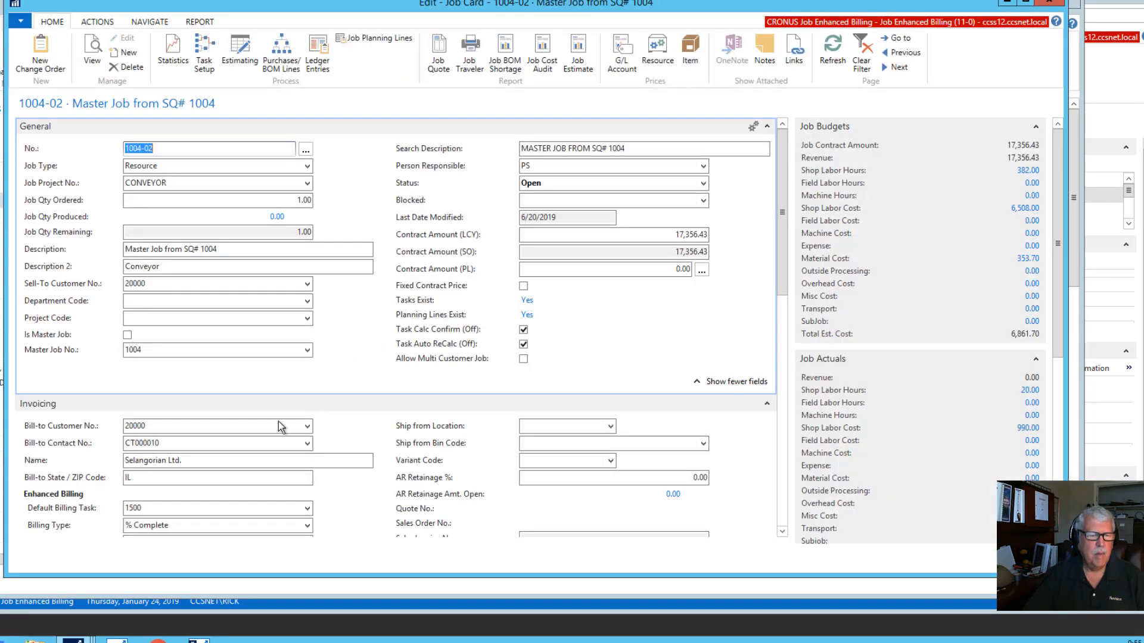
pyautogui.moveTo(784, 169); pyautogui.dragTo(784, 231)
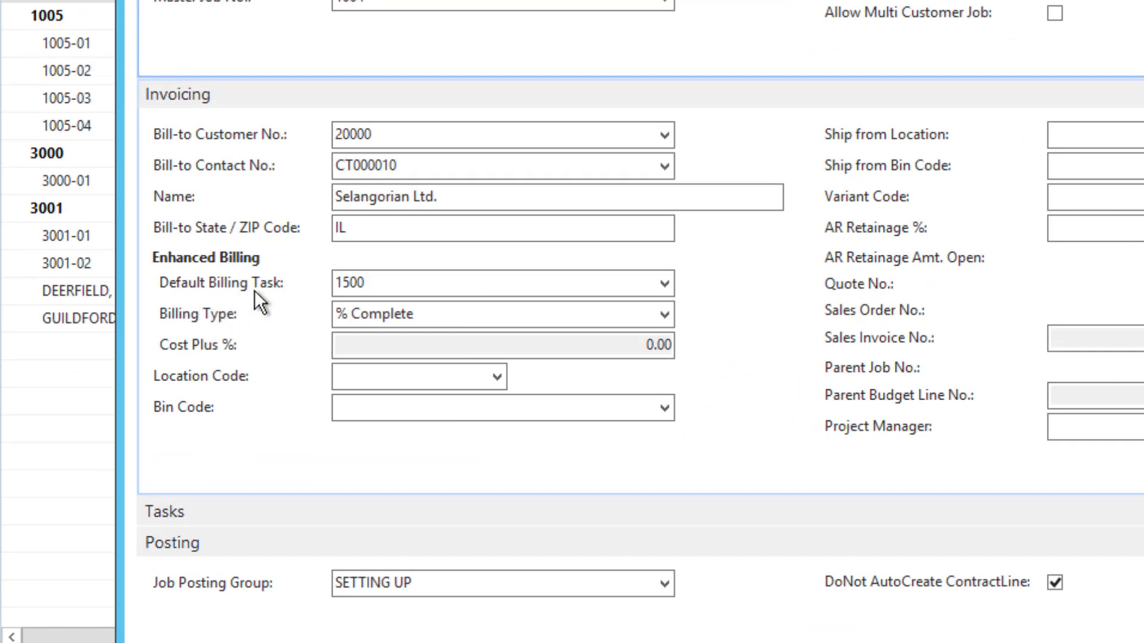
pyautogui.click(426, 284)
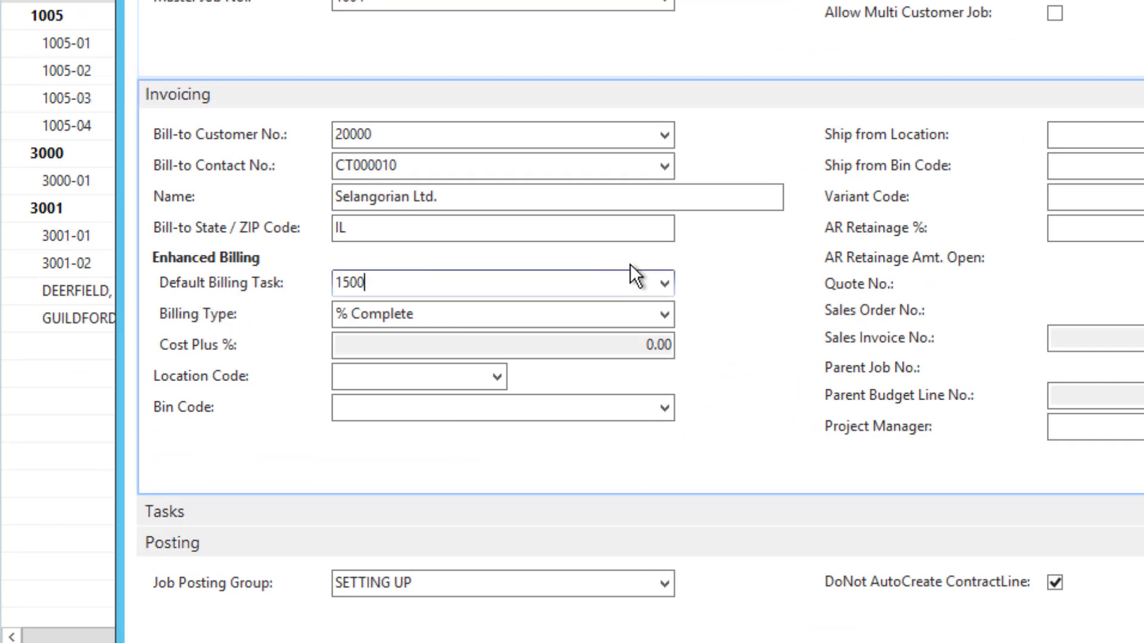
pyautogui.click(664, 284)
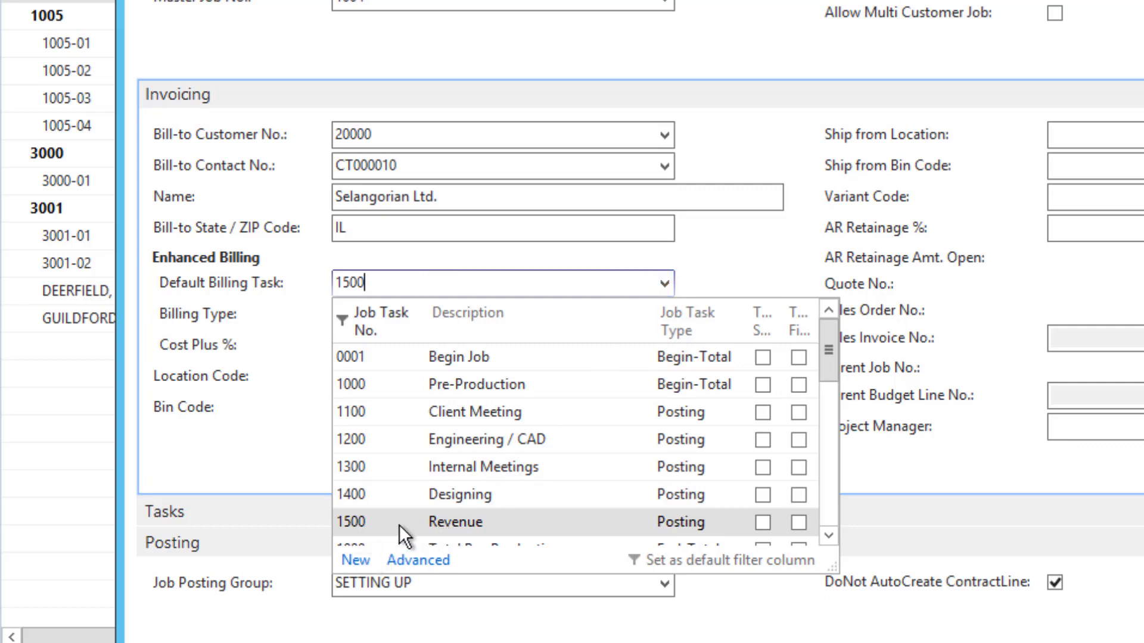
pyautogui.click(403, 523)
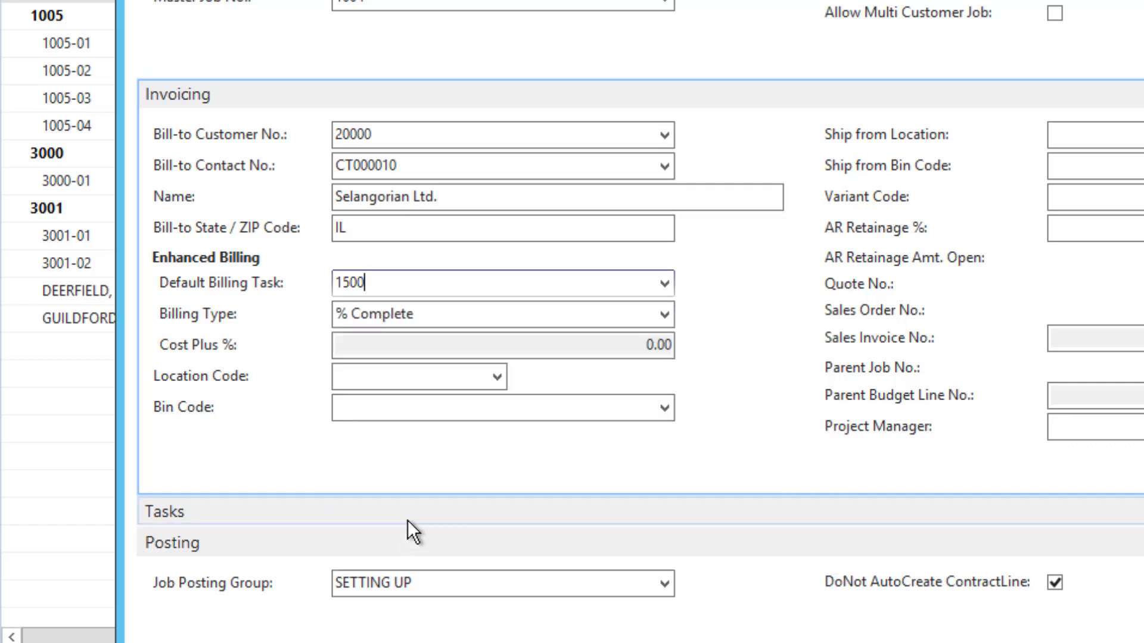
# Step: Set the job's billing type to % Complete in the enhanced billing settings
pyautogui.click(477, 313)
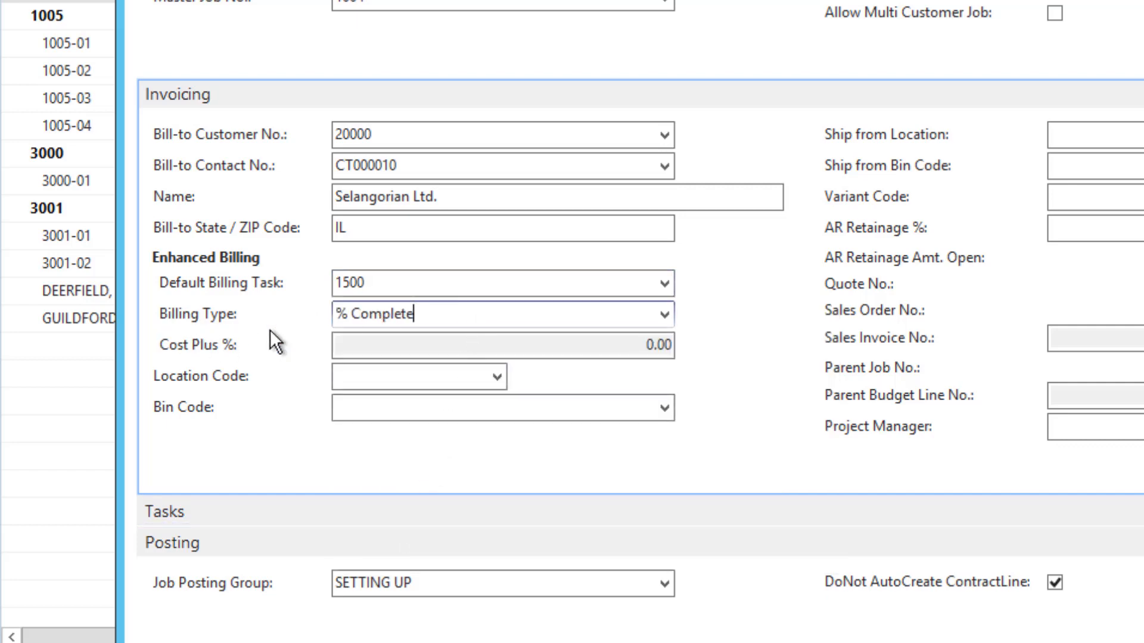
pyautogui.click(665, 314)
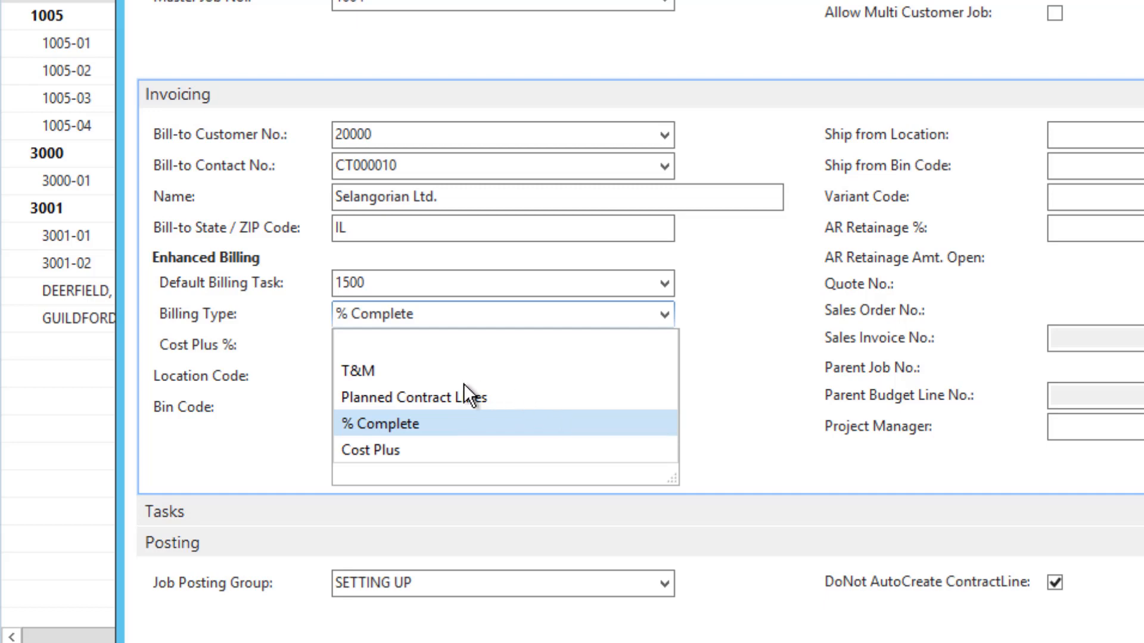
pyautogui.click(391, 427)
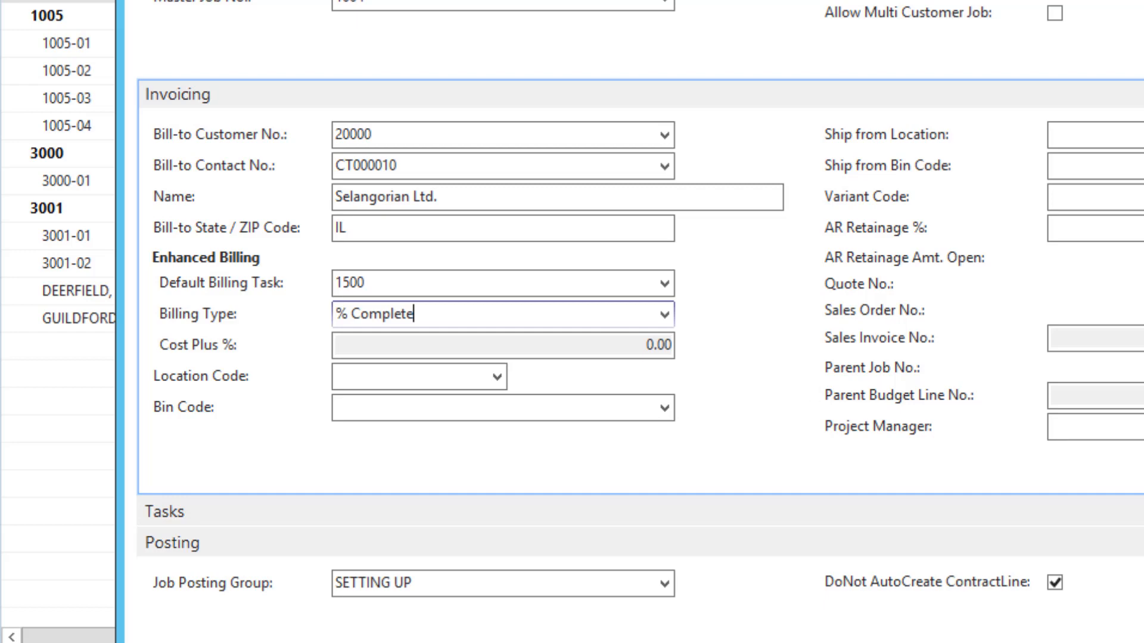
# Step: Close the job card and the open jobs list, and open the DEFAULT earned revenue worksheet for editing
pyautogui.press('Escape')
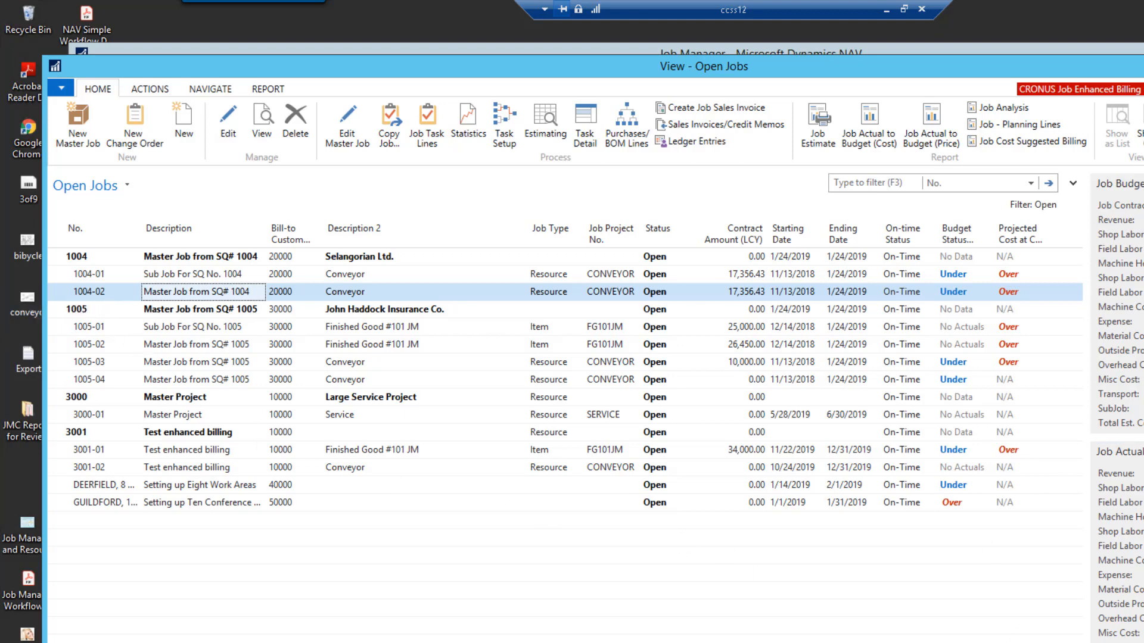
pyautogui.press('Escape')
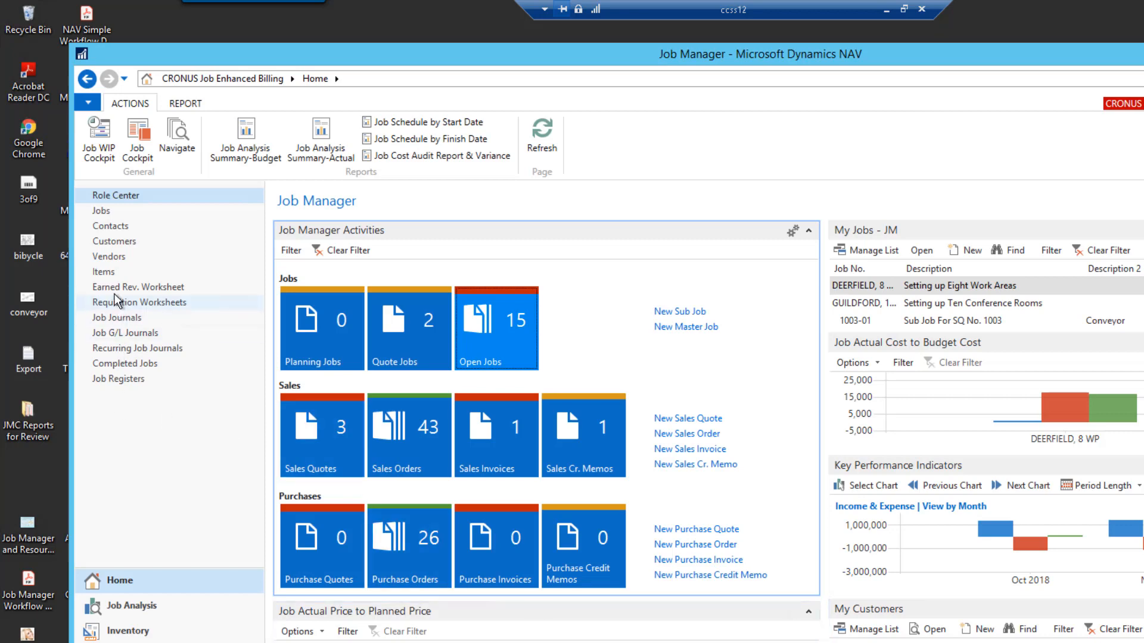
pyautogui.click(100, 289)
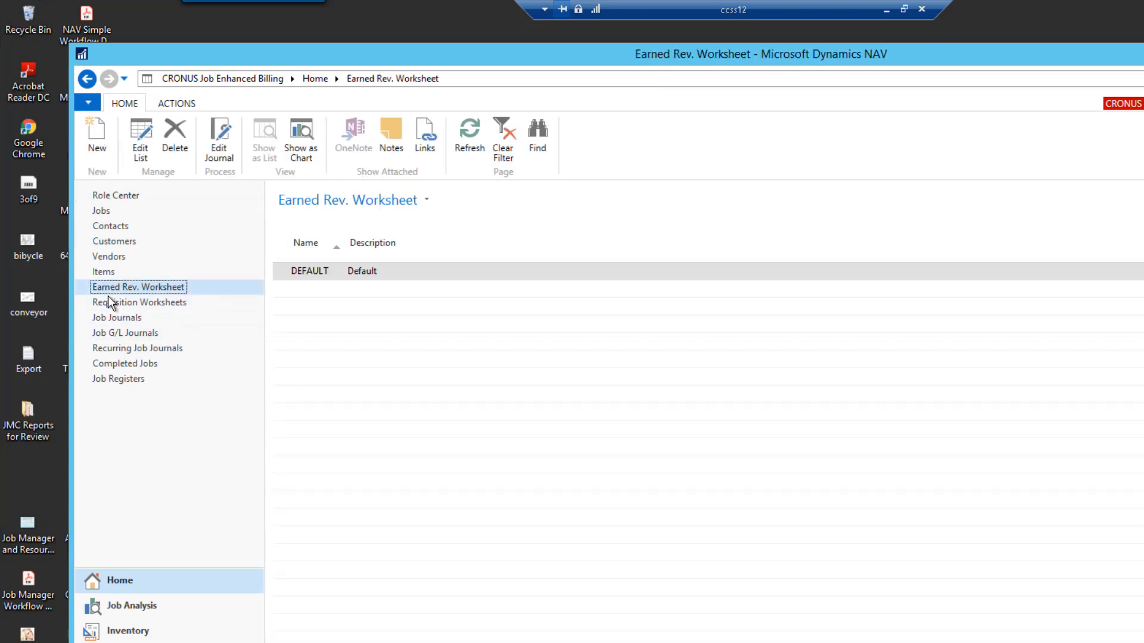
pyautogui.click(219, 143)
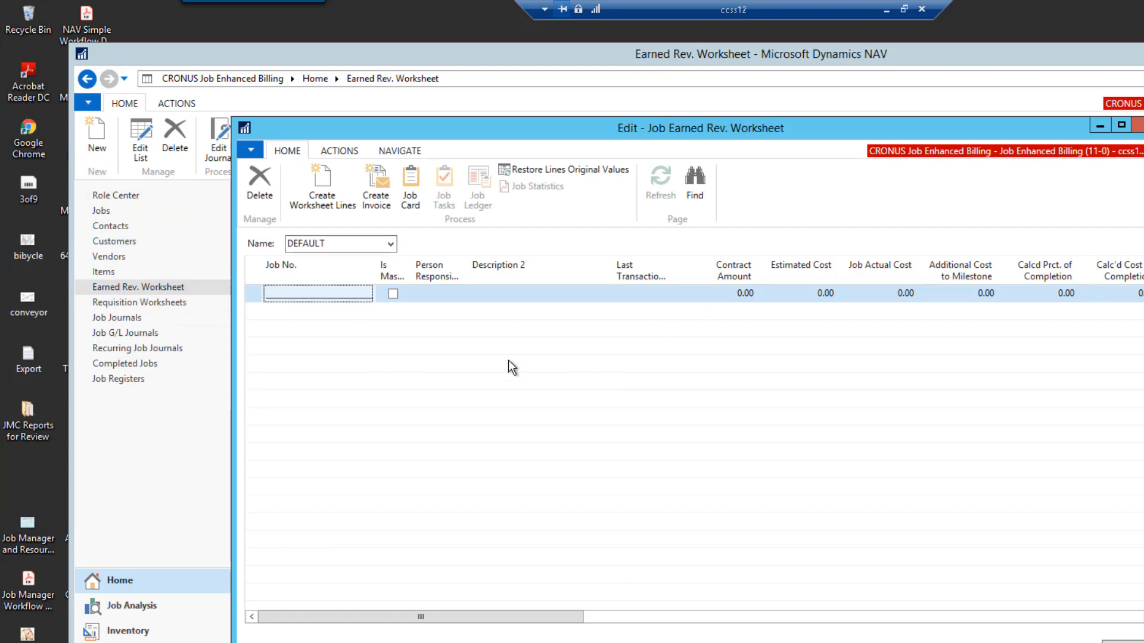
# Step: Start creating new worksheet lines, agreeing to replace old ones, with calculation date 1/24/2019 and document number 1
pyautogui.click(321, 187)
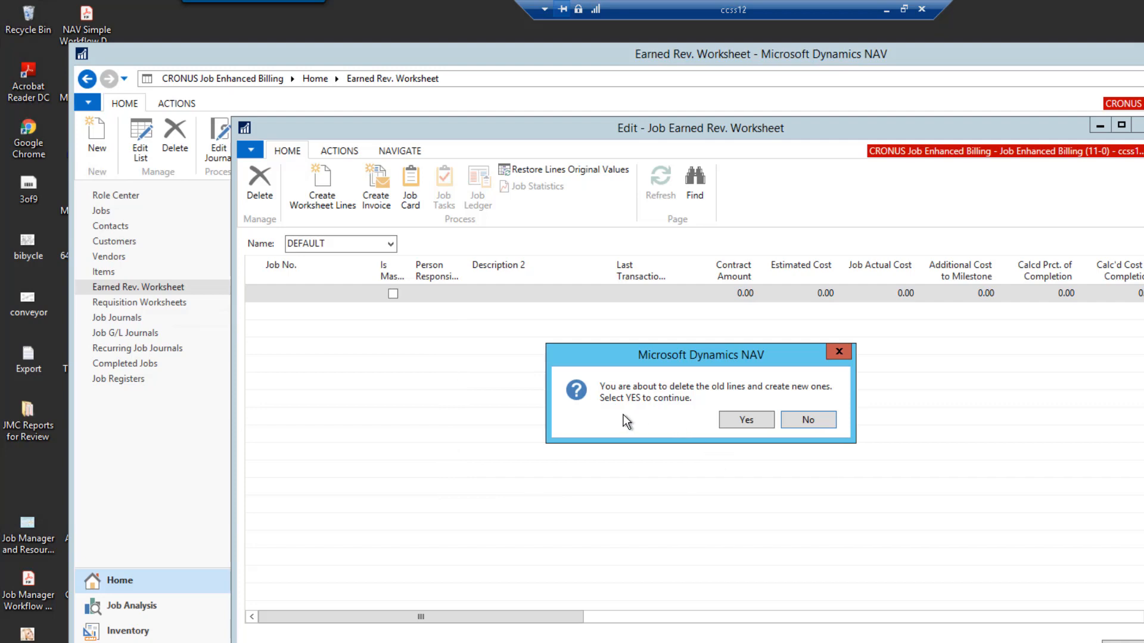
pyautogui.click(741, 418)
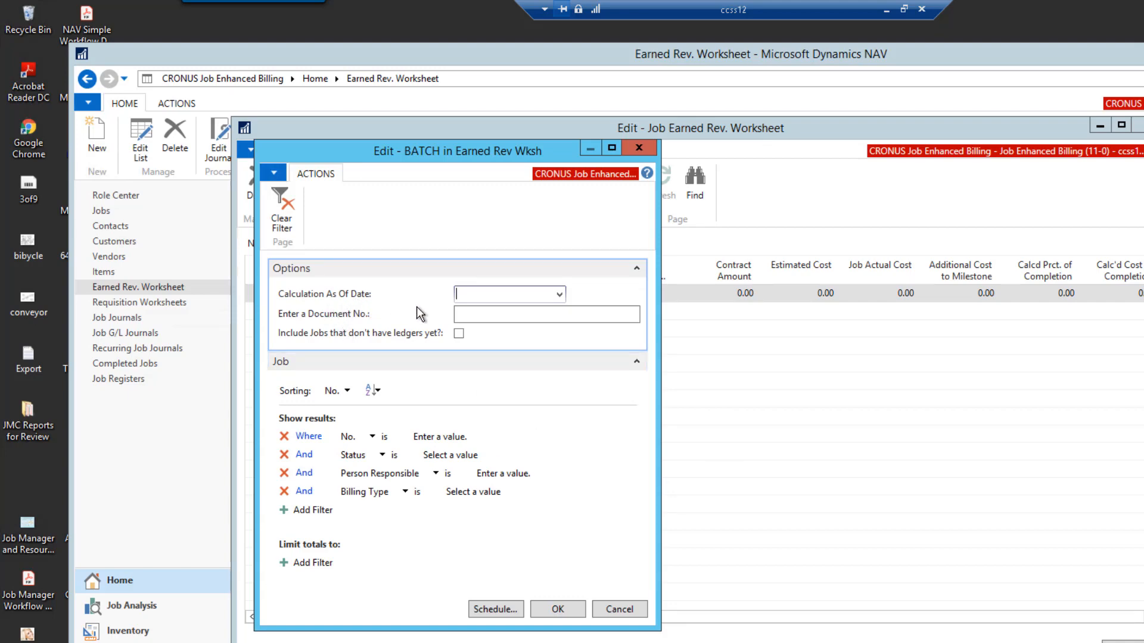
pyautogui.write('w')
pyautogui.press('Tab')
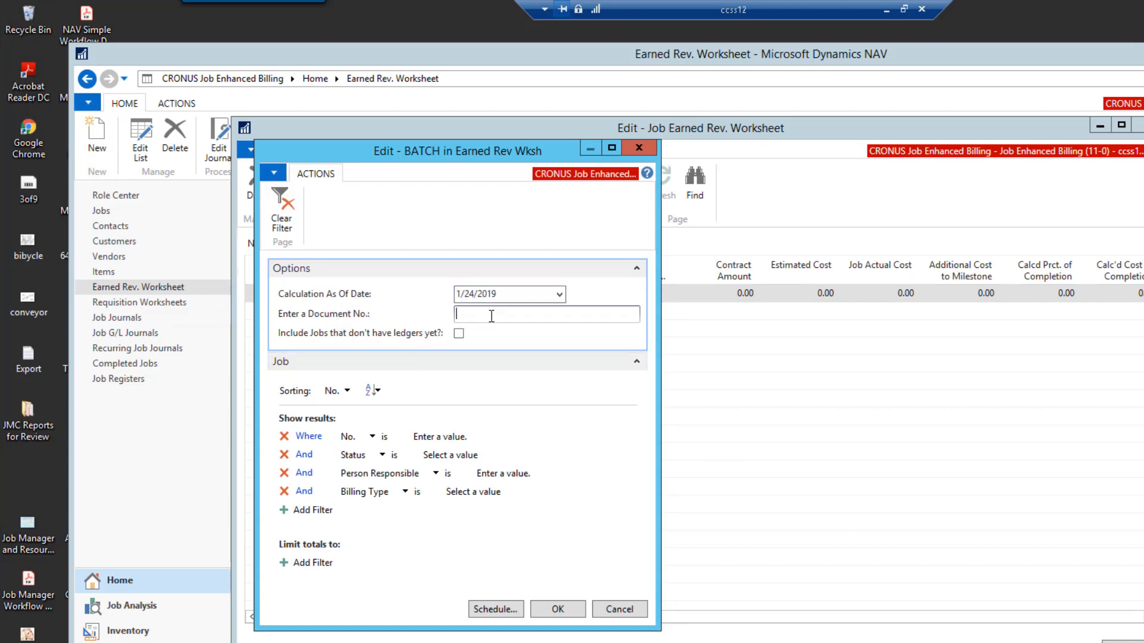
pyautogui.write('1')
pyautogui.press('Tab')
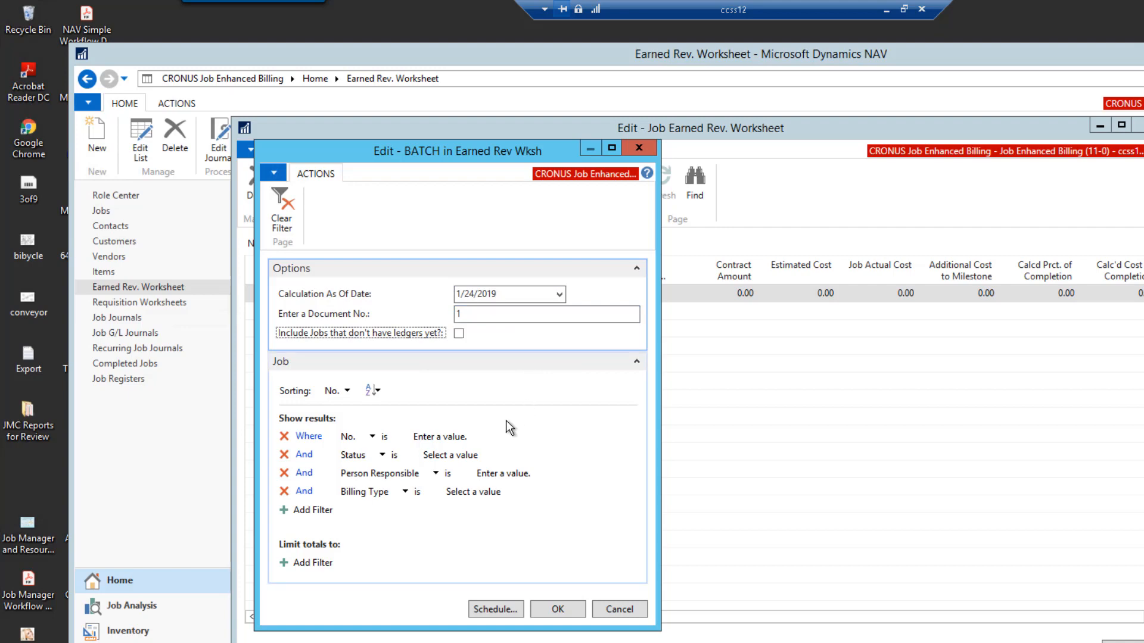
# Step: Filter the batch to job 1004-02 and generate its earned revenue worksheet line
pyautogui.click(441, 438)
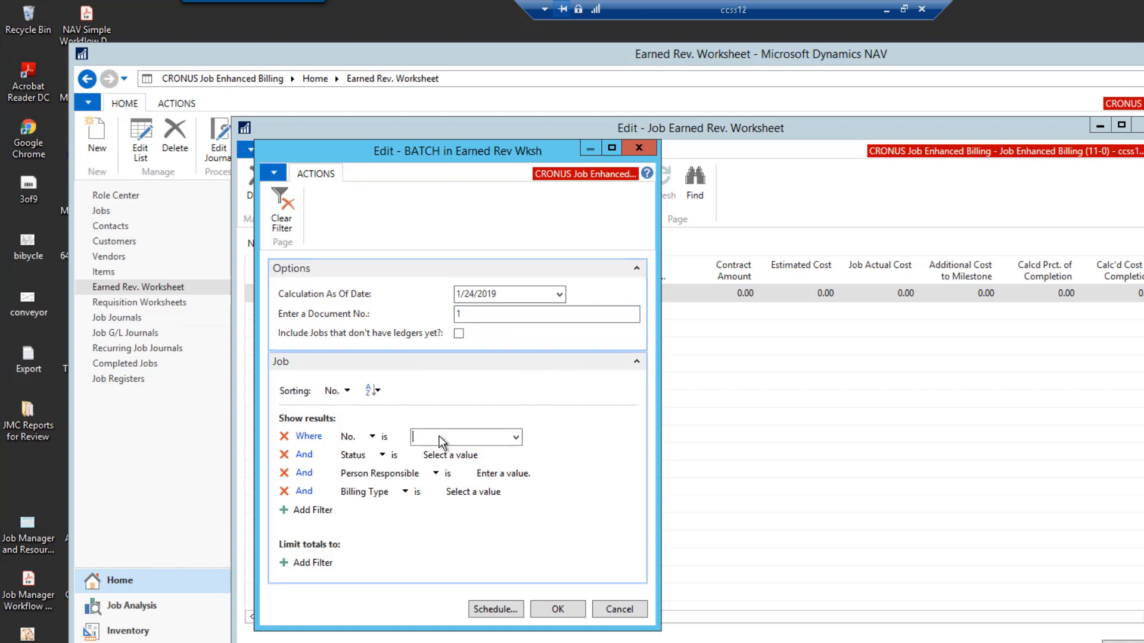
pyautogui.click(516, 437)
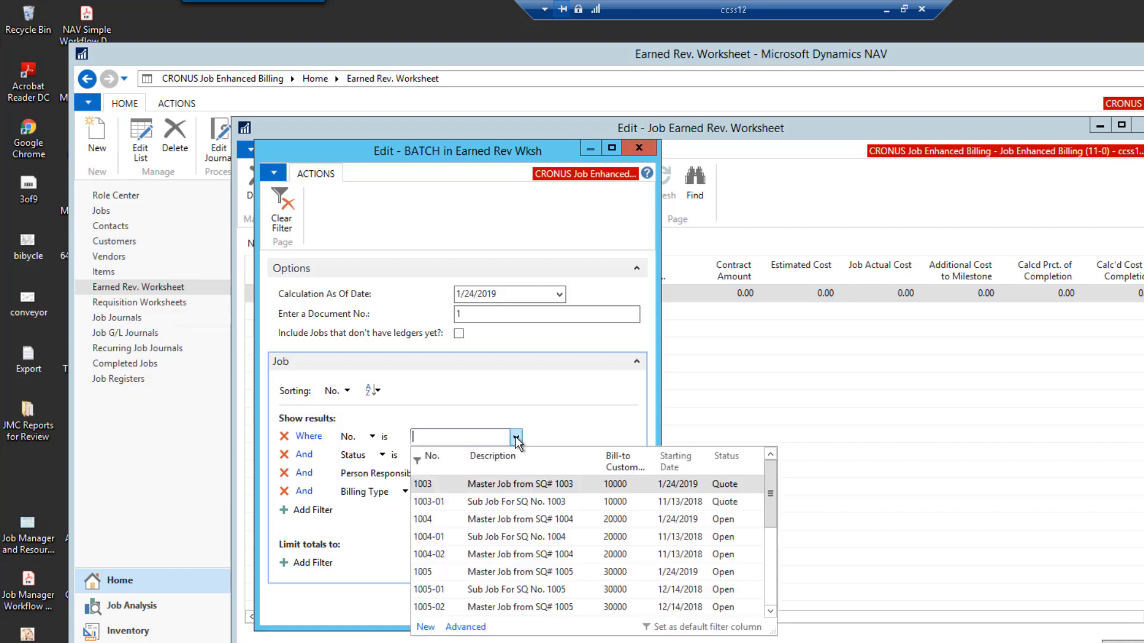
pyautogui.click(484, 554)
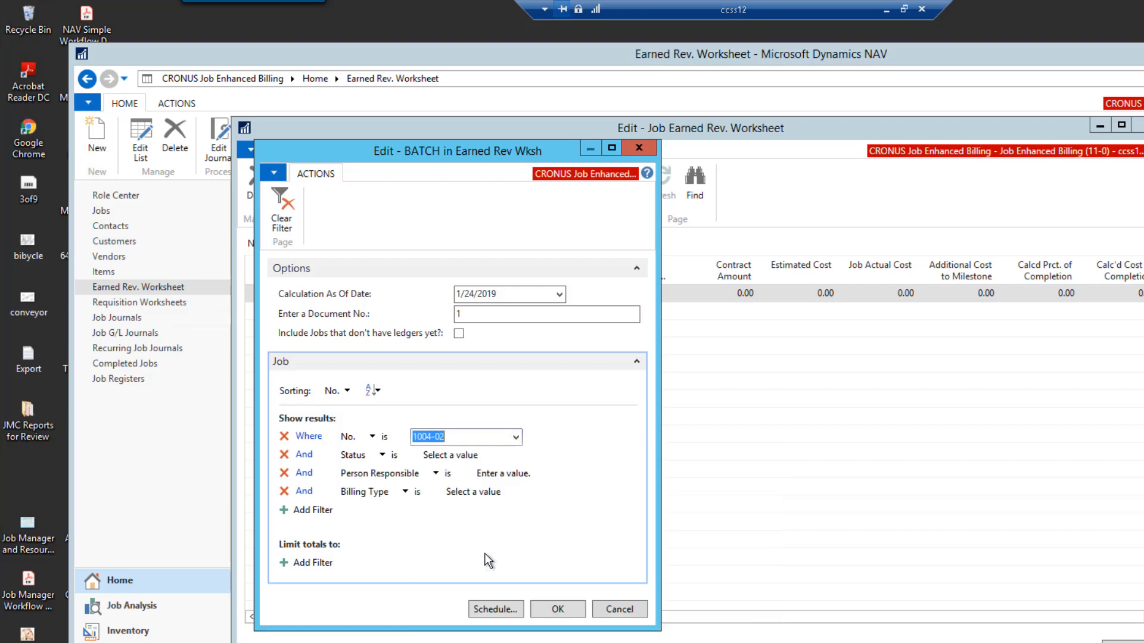
pyautogui.press('Tab')
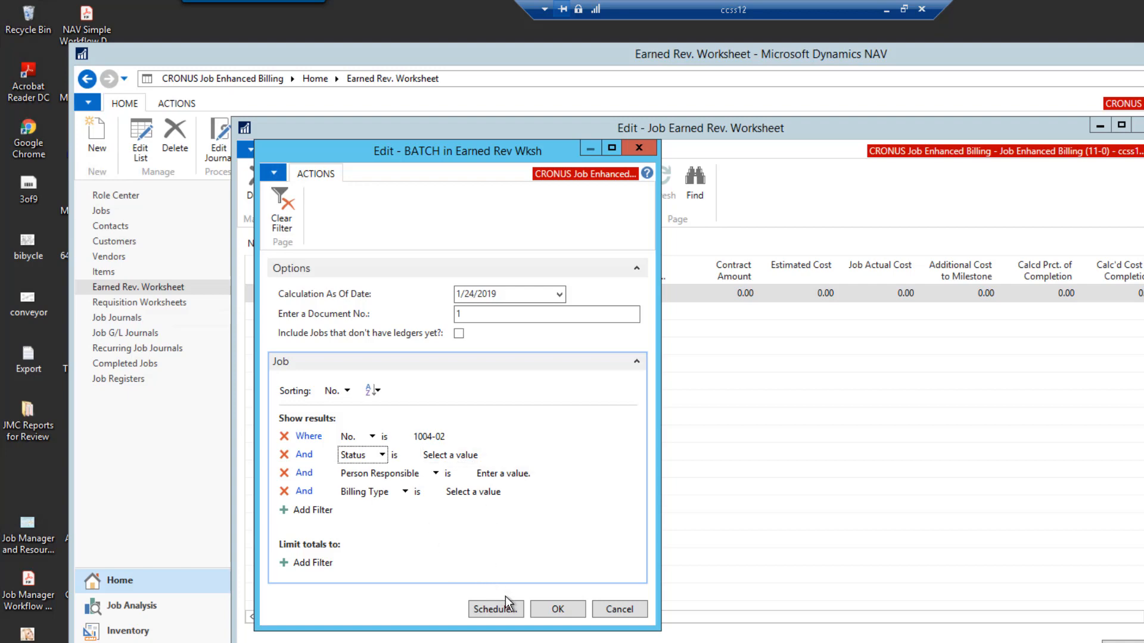
pyautogui.click(557, 610)
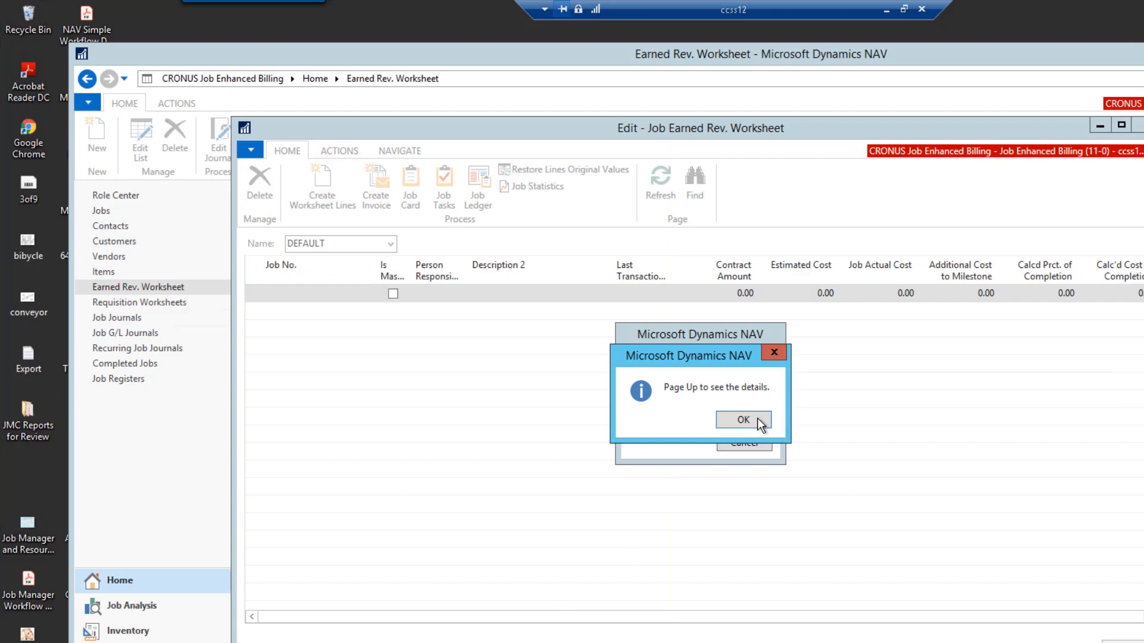
pyautogui.click(756, 419)
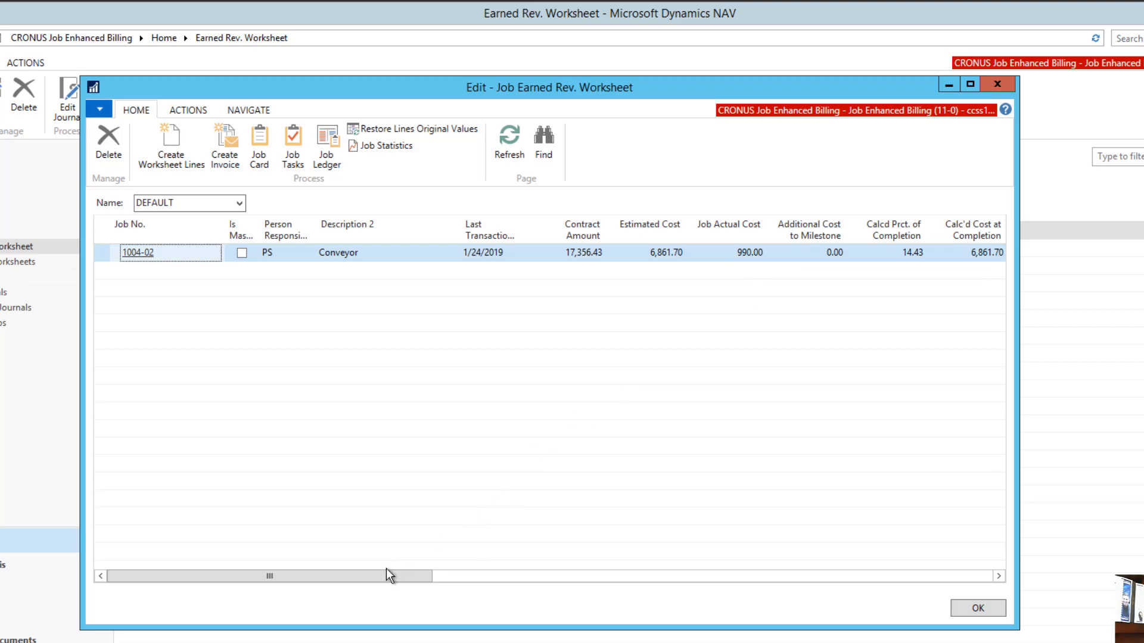
# Step: Set the calculated percent of completion on the job 1004-02 worksheet line to 15
pyautogui.moveTo(387, 578); pyautogui.dragTo(411, 575)
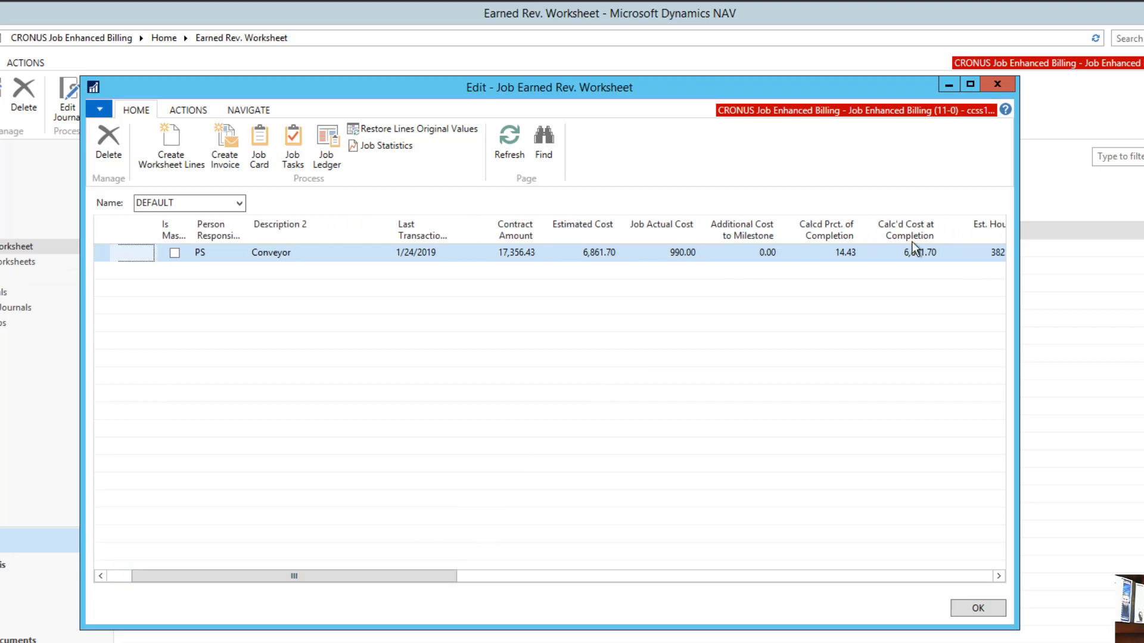
pyautogui.click(820, 256)
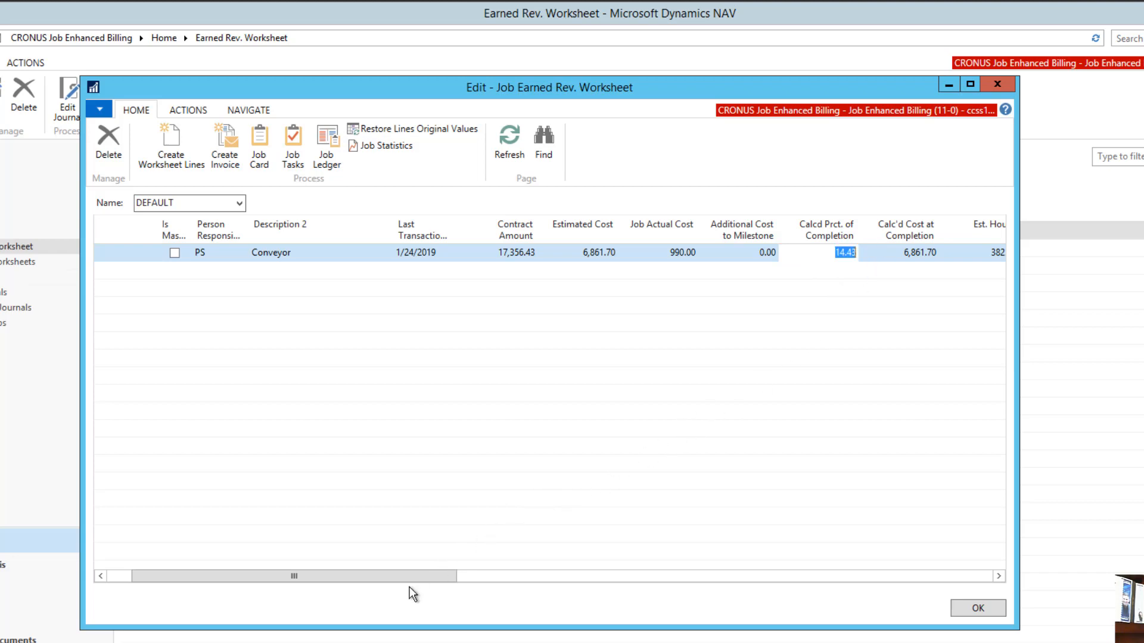
pyautogui.moveTo(402, 578); pyautogui.dragTo(524, 583)
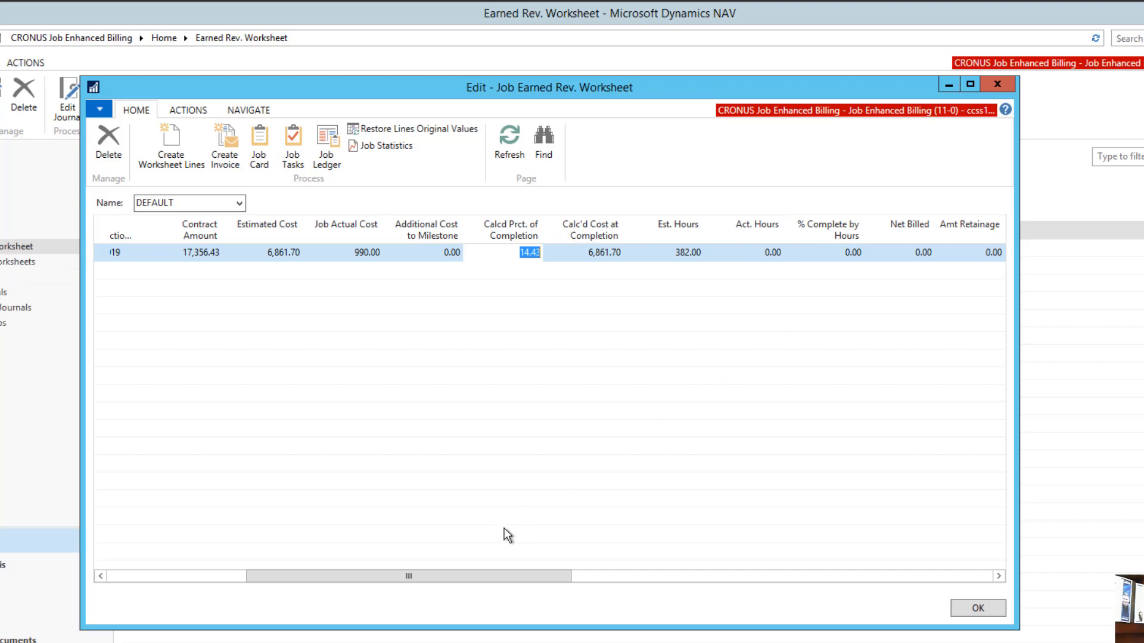
pyautogui.moveTo(463, 576); pyautogui.dragTo(670, 488)
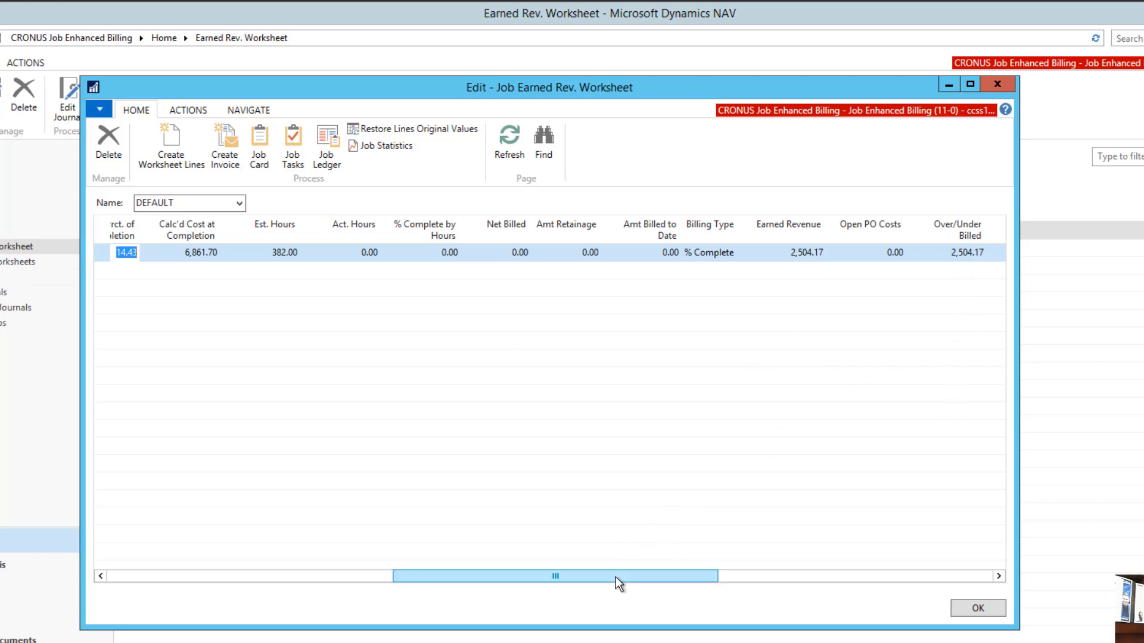
pyautogui.moveTo(616, 577); pyautogui.dragTo(435, 577)
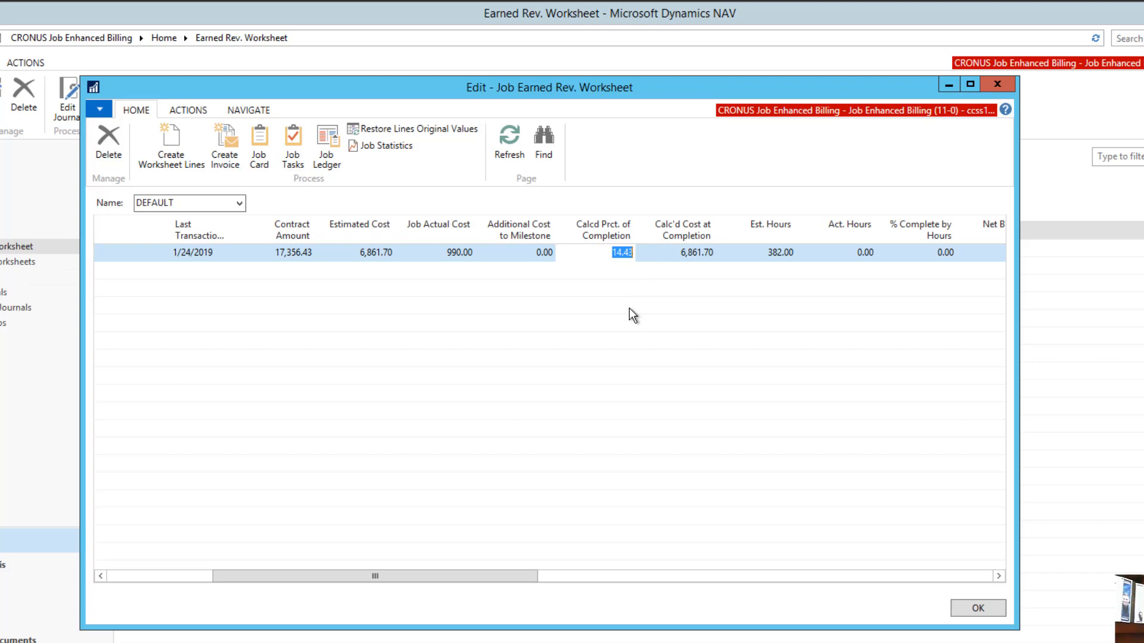
pyautogui.write('15')
pyautogui.press('Tab')
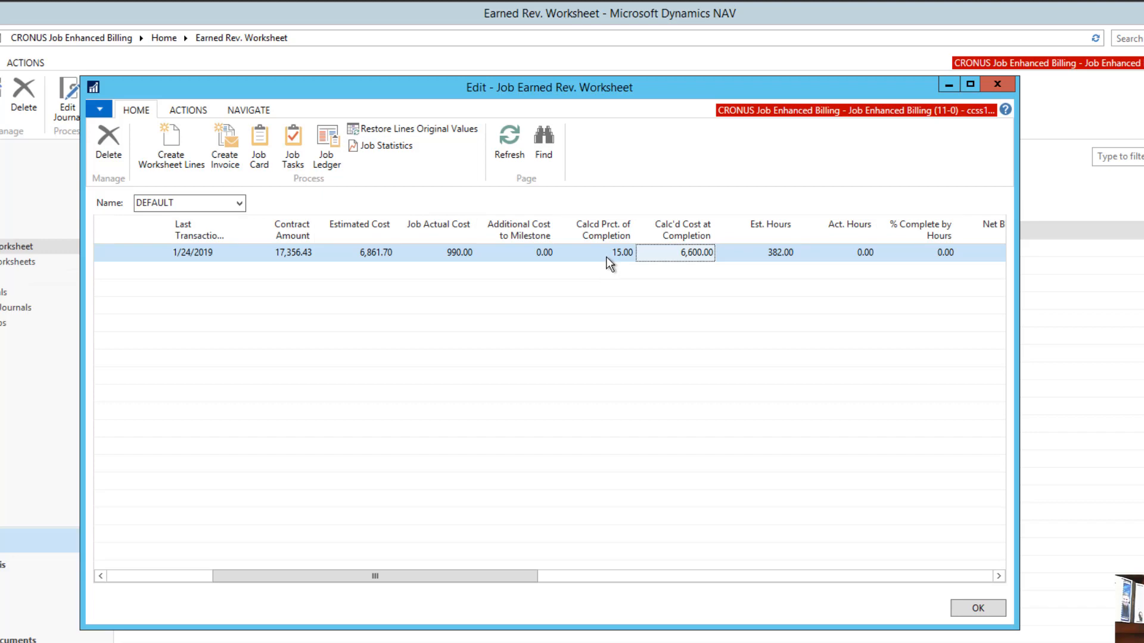
# Step: Examine the worksheet line's recalculated values through to Earned Revenue and Over/Under Billed
pyautogui.press('Tab')
pyautogui.press('Tab')
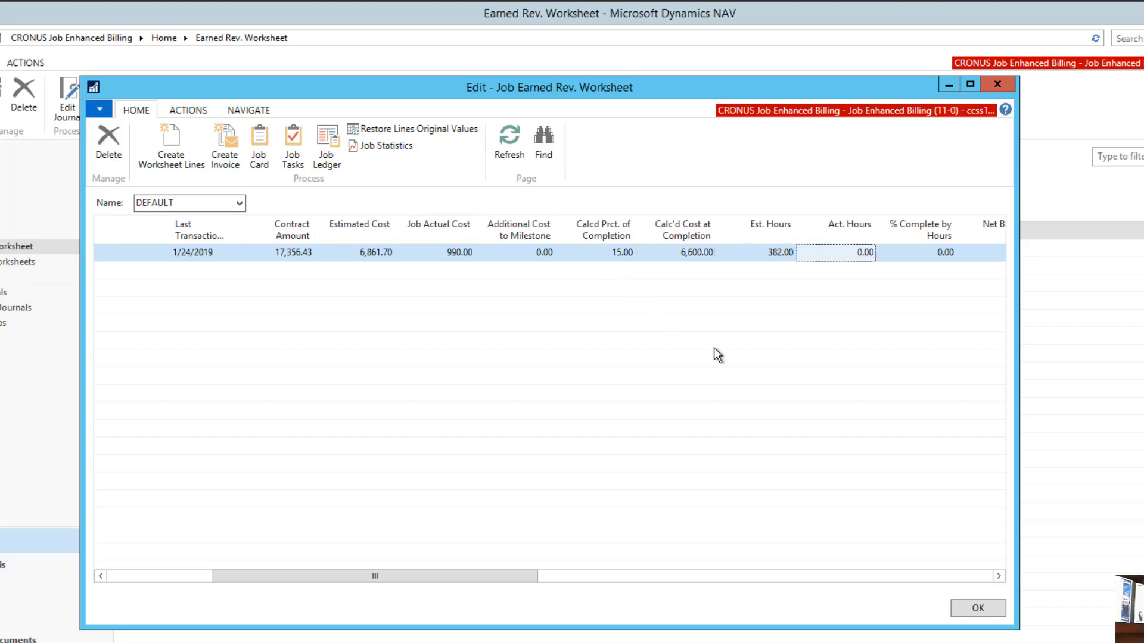
pyautogui.press('Tab')
pyautogui.press('Tab')
pyautogui.press('Tab')
pyautogui.press('Tab')
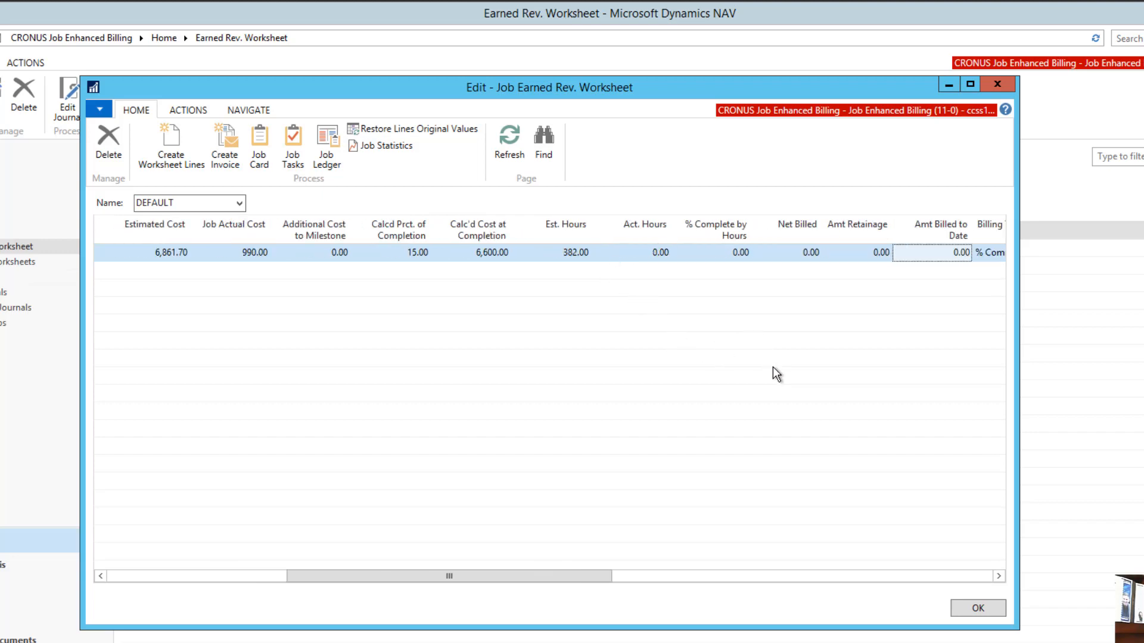
pyautogui.press('Tab')
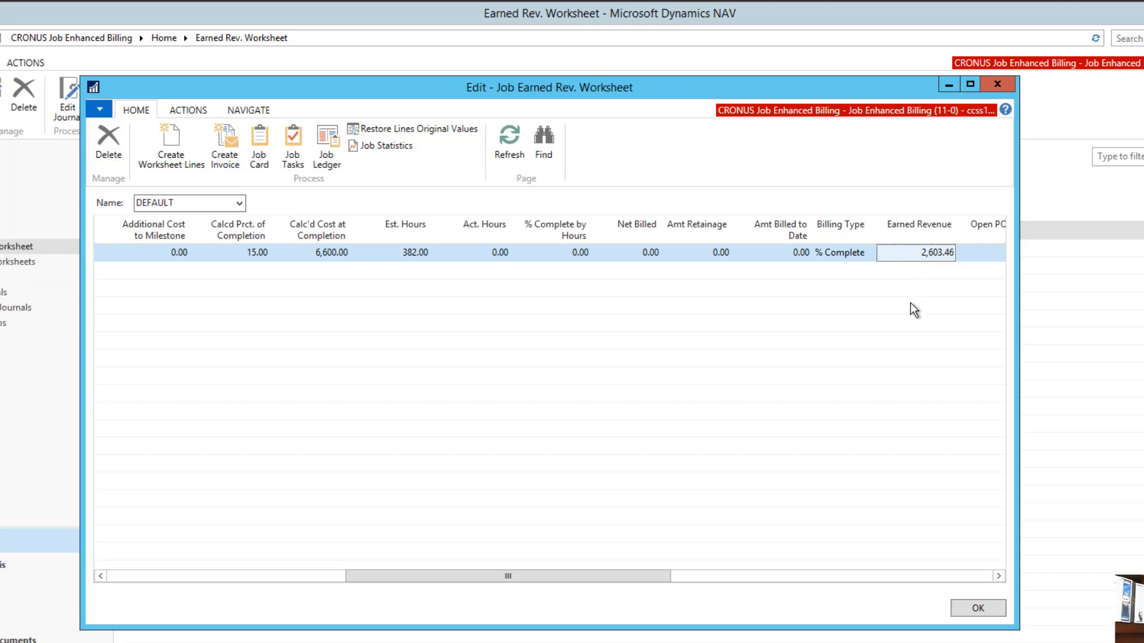
pyautogui.press('Tab')
pyautogui.press('Tab')
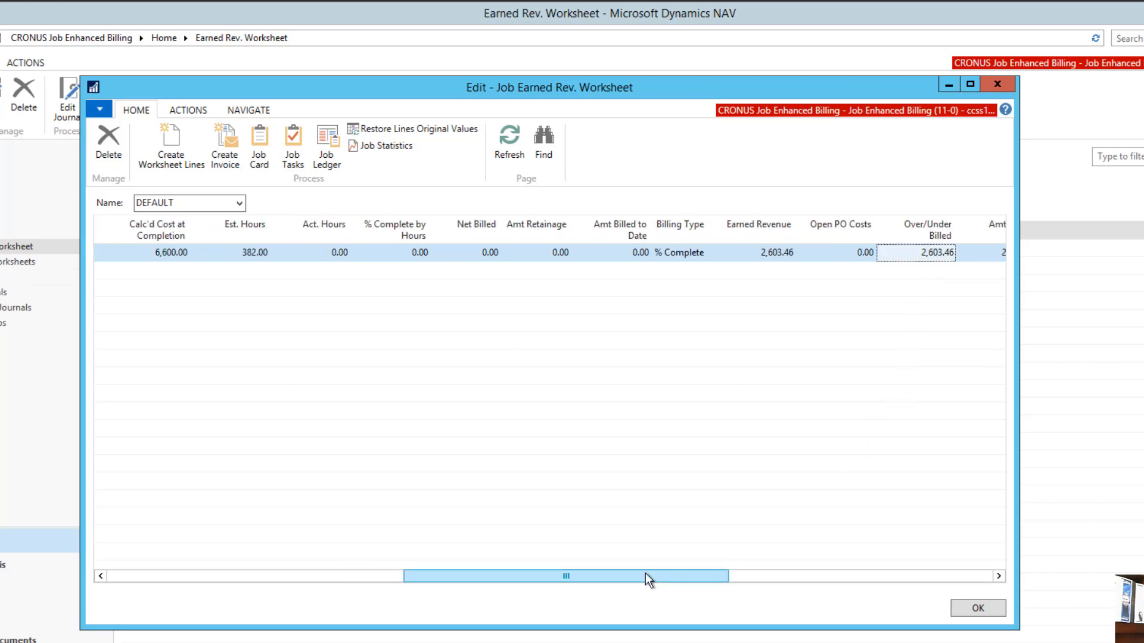
# Step: Examine the worksheet line's amount to bill, retainage and account settings, and the available Billing Format Code options
pyautogui.moveTo(646, 573); pyautogui.dragTo(933, 578)
pyautogui.click(971, 253)
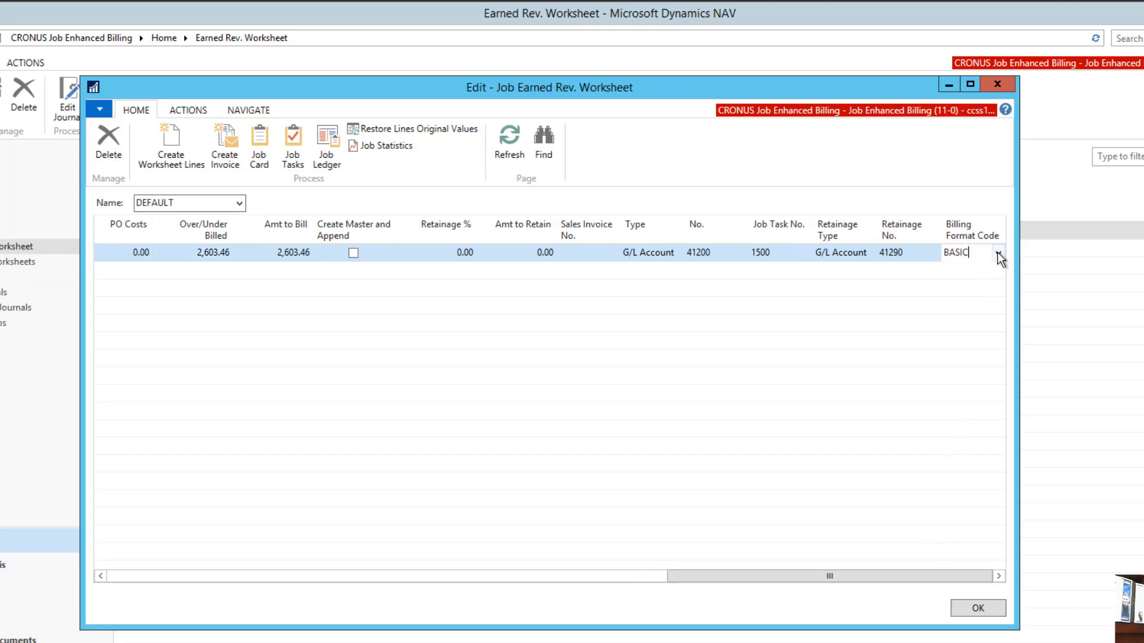
pyautogui.click(997, 253)
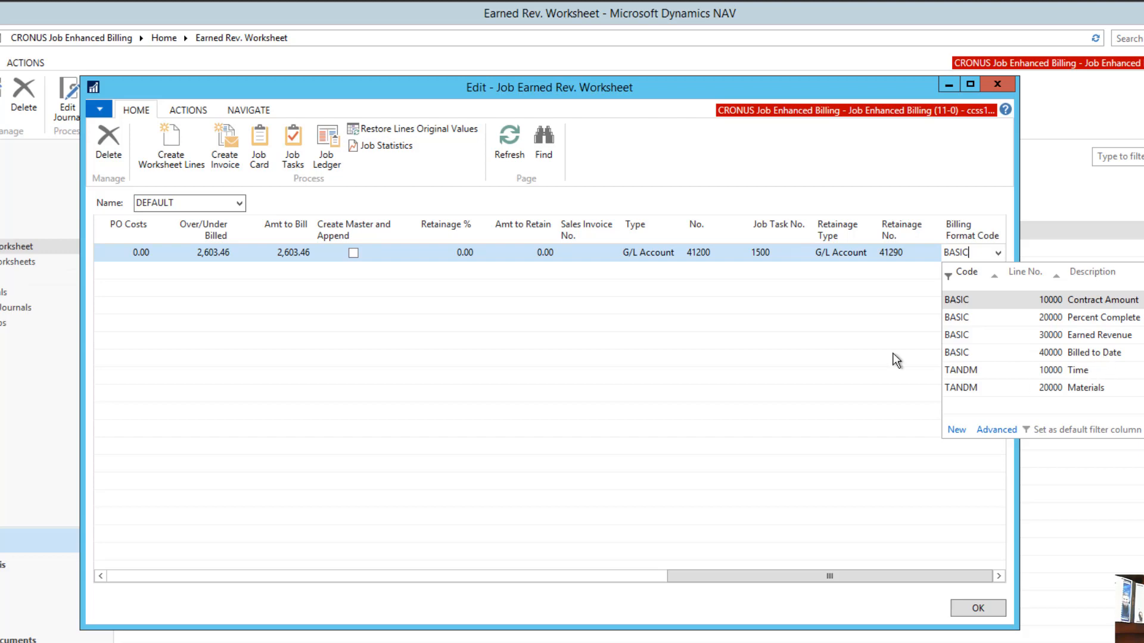
pyautogui.click(783, 249)
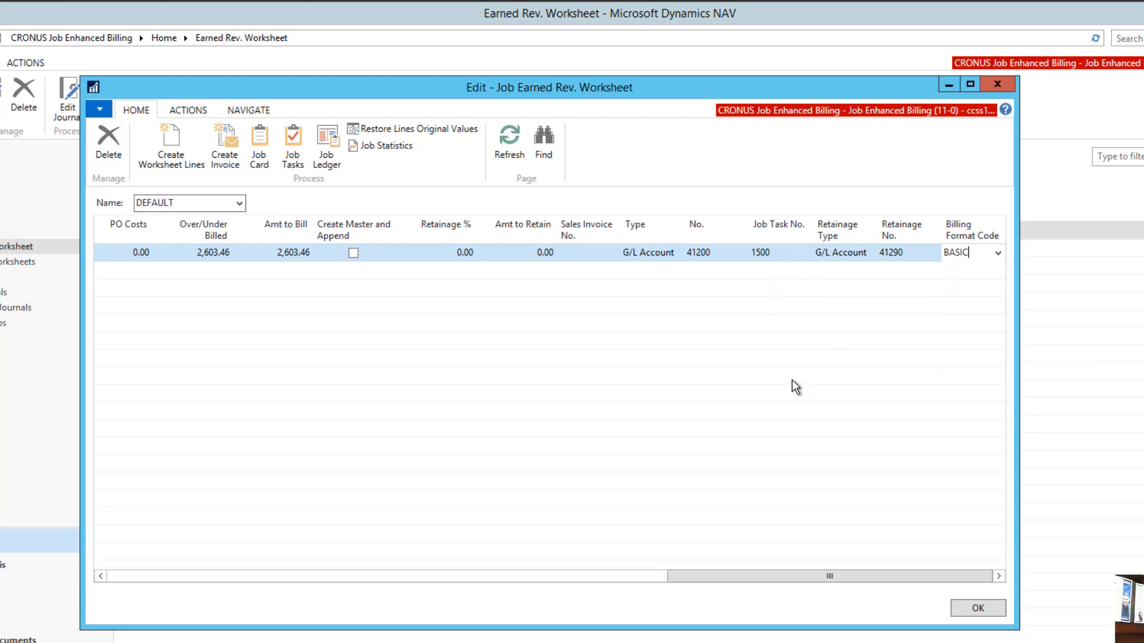
pyautogui.moveTo(799, 577); pyautogui.dragTo(621, 584)
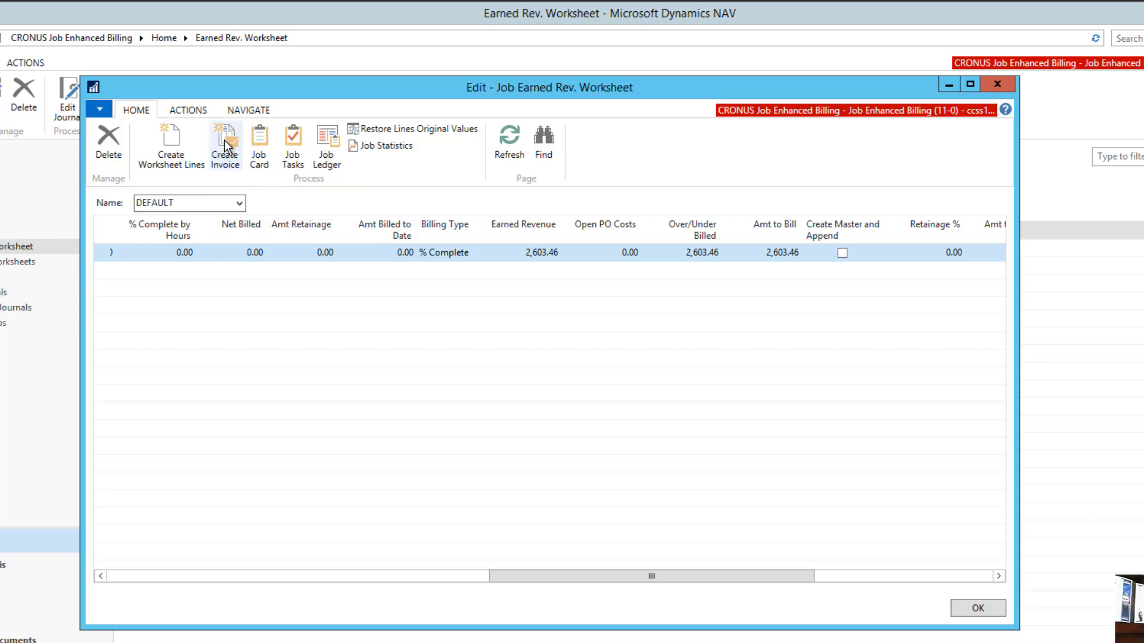
# Step: Create the invoice for job 1004-02 from the worksheet line and open it
pyautogui.click(227, 154)
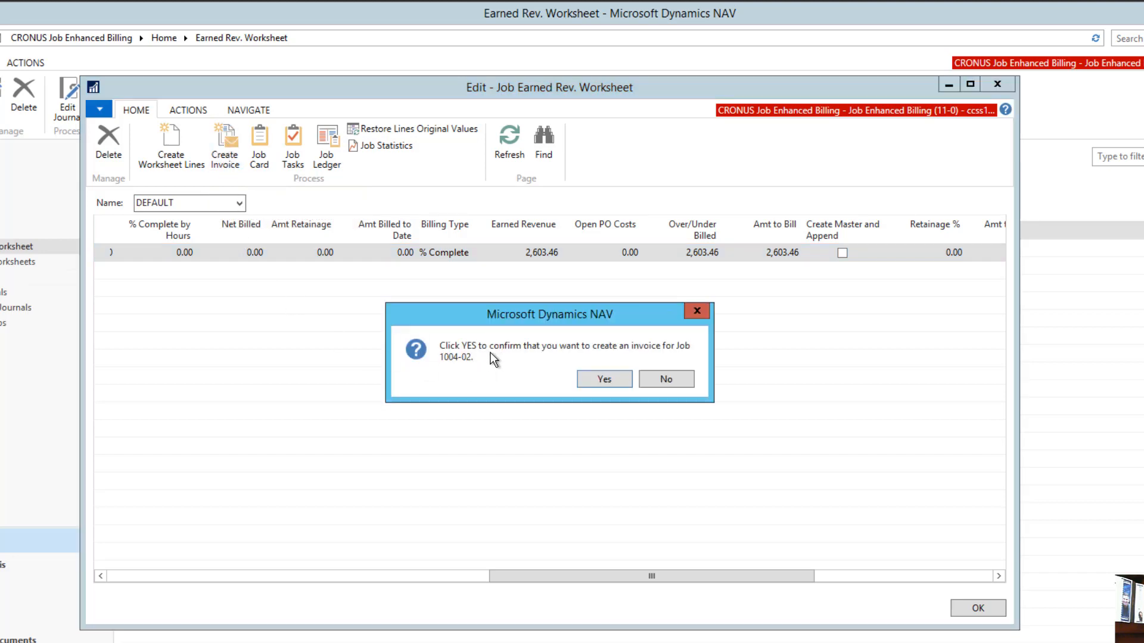
pyautogui.click(613, 379)
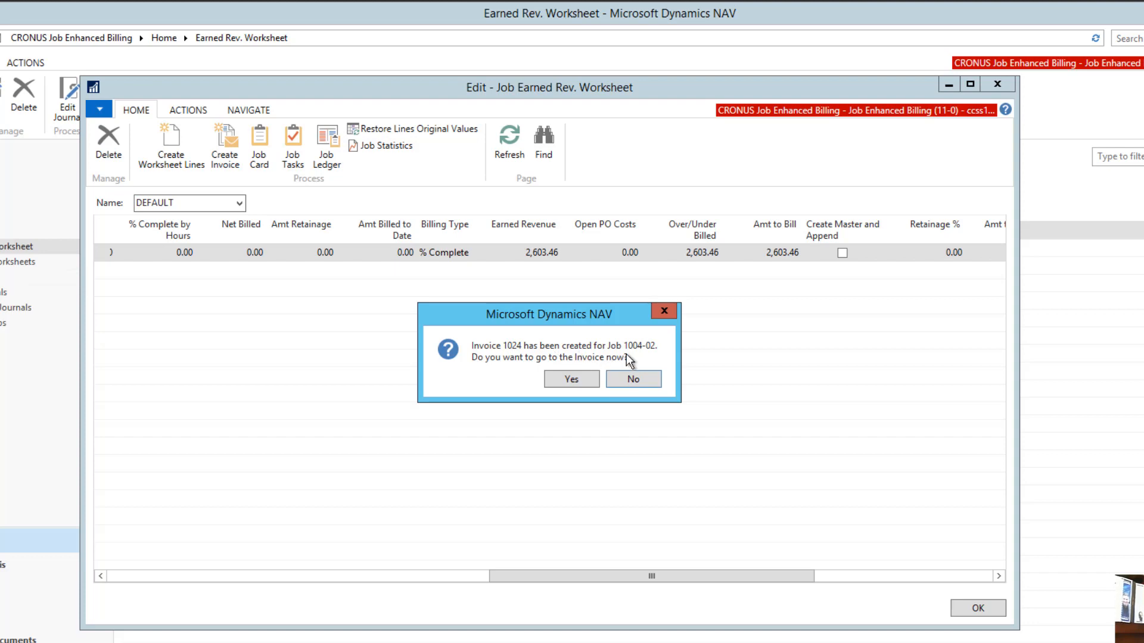
pyautogui.click(563, 377)
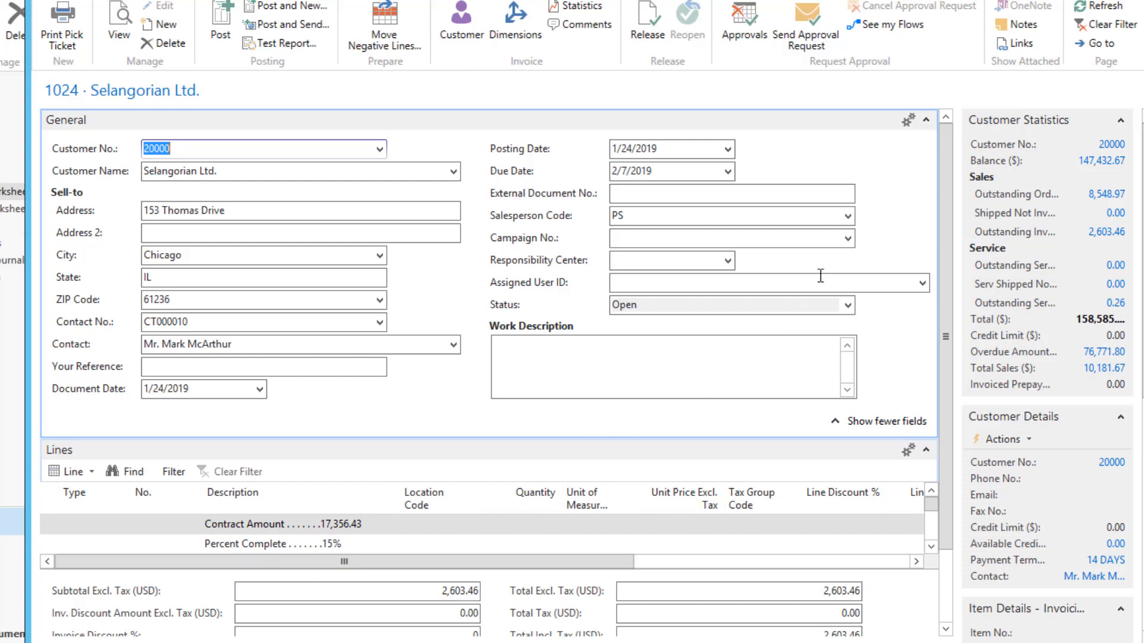
# Step: Examine the sales invoice lines, from the billing format descriptions through to the job, job task and master job numbers
pyautogui.click(925, 120)
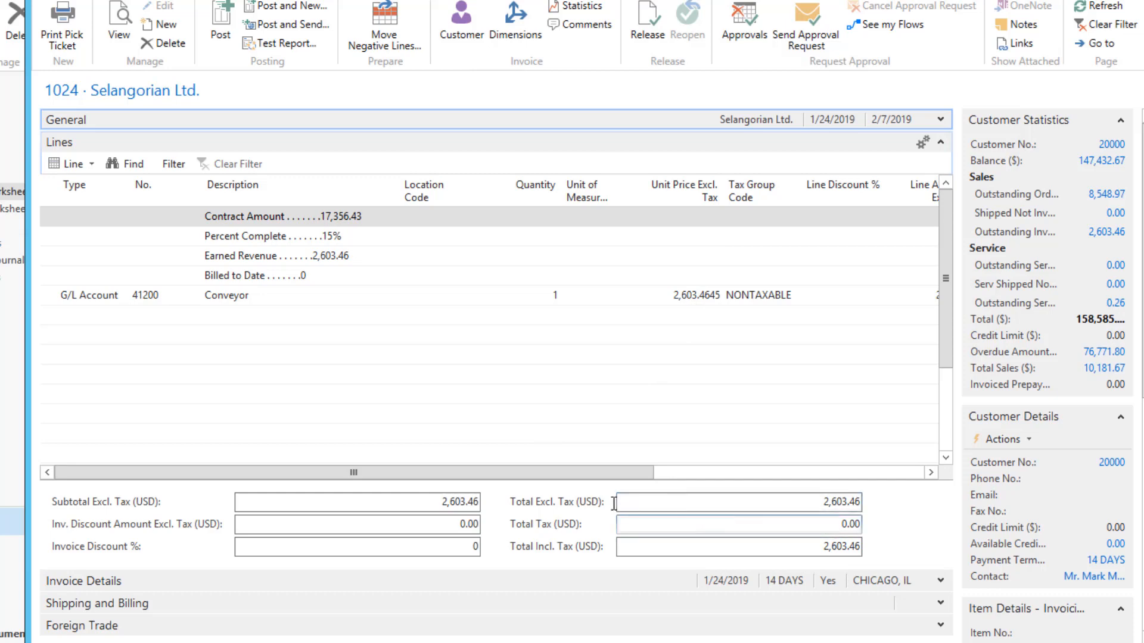
pyautogui.moveTo(525, 470); pyautogui.dragTo(774, 451)
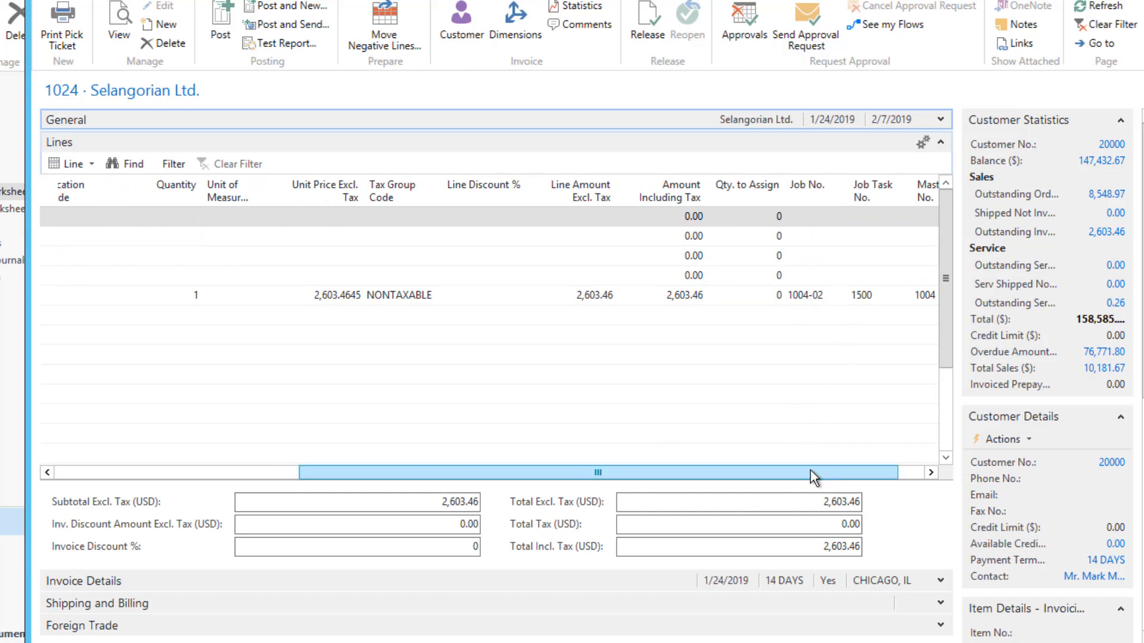
pyautogui.moveTo(810, 470); pyautogui.dragTo(851, 470)
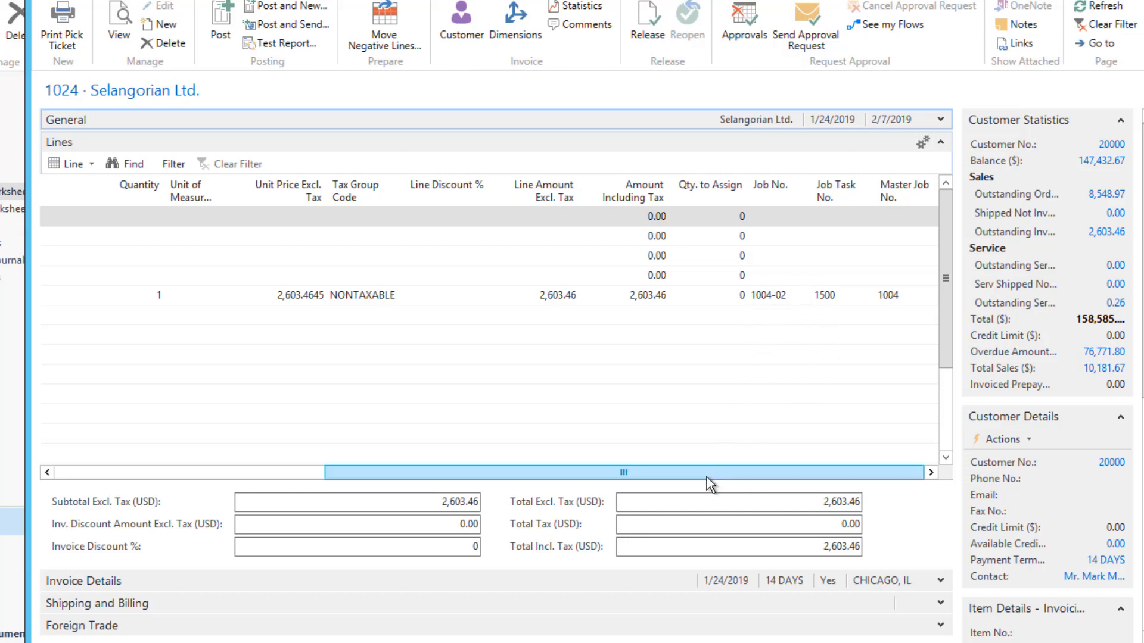
pyautogui.moveTo(702, 473); pyautogui.dragTo(371, 504)
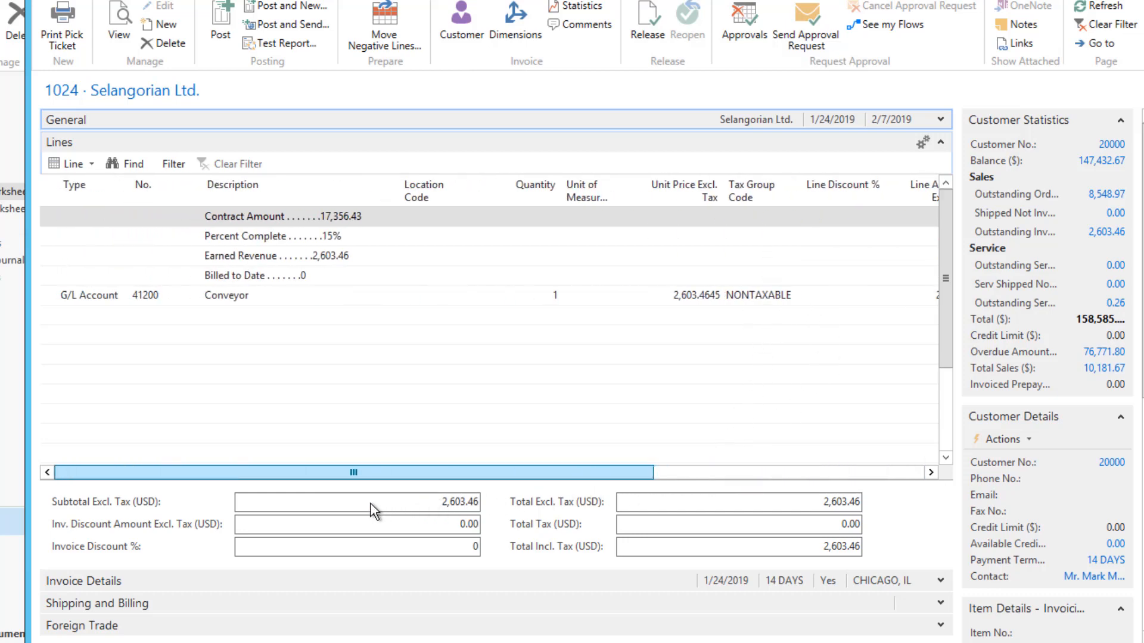
pyautogui.click(938, 122)
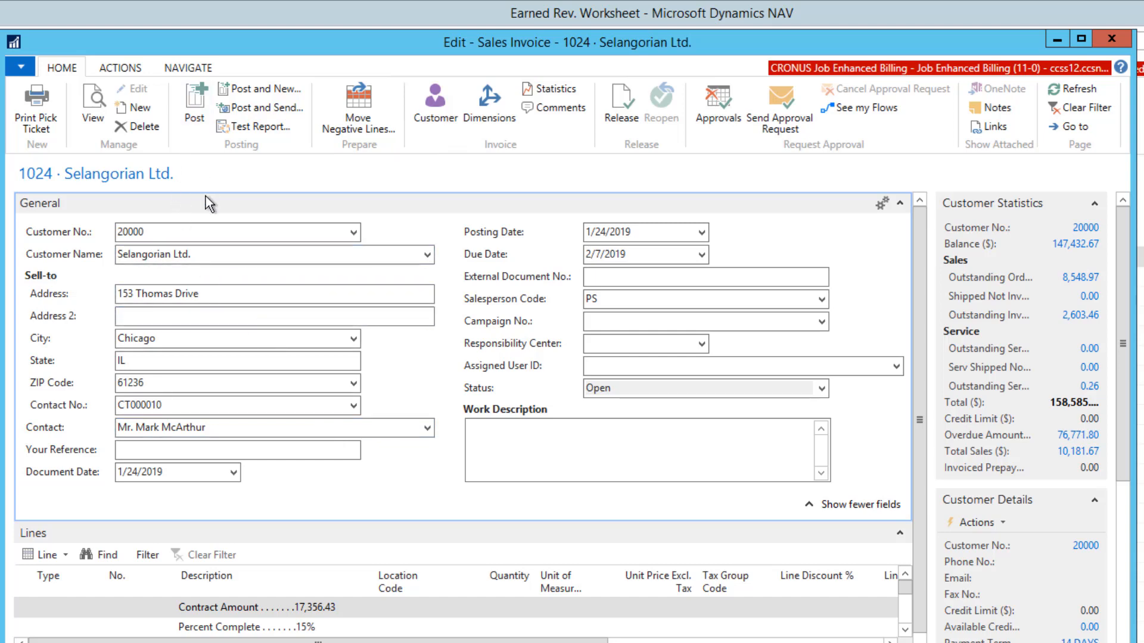
# Step: Try to post the sales invoice for job 1004-02
pyautogui.click(195, 106)
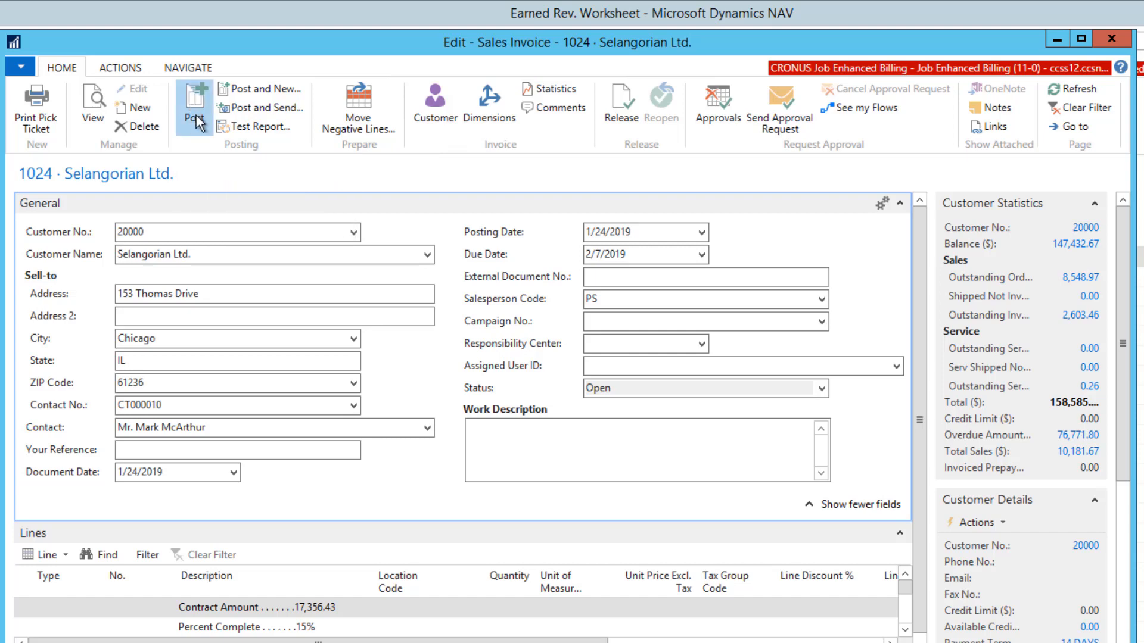
pyautogui.click(554, 438)
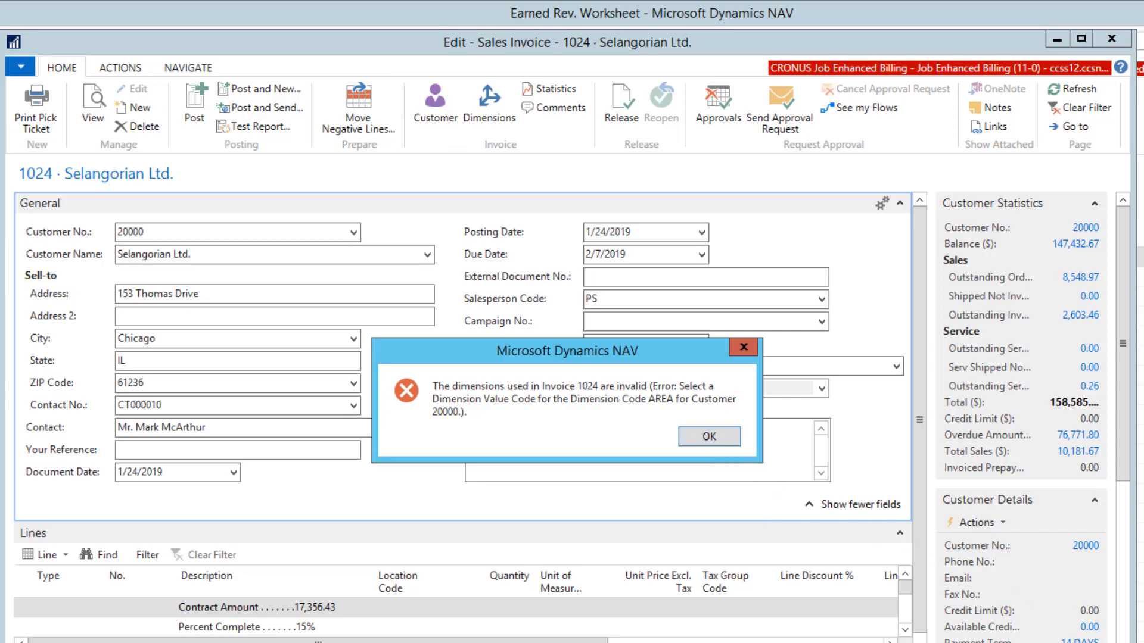
pyautogui.press('Return')
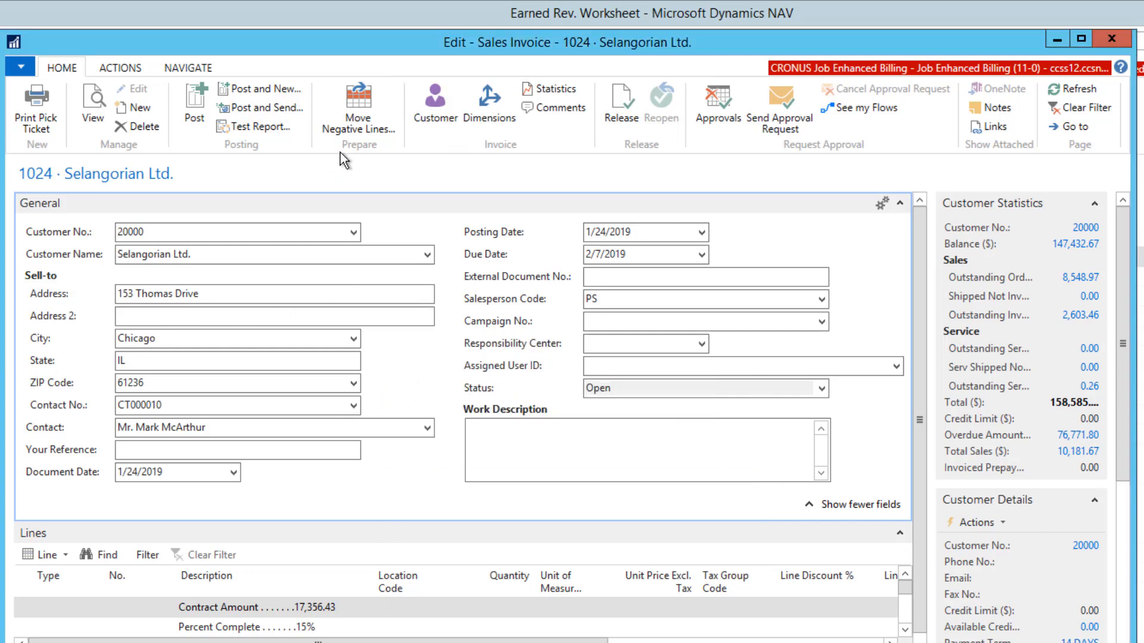
# Step: Check the AREA dimension value code in the invoice's dimension set entries
pyautogui.click(485, 102)
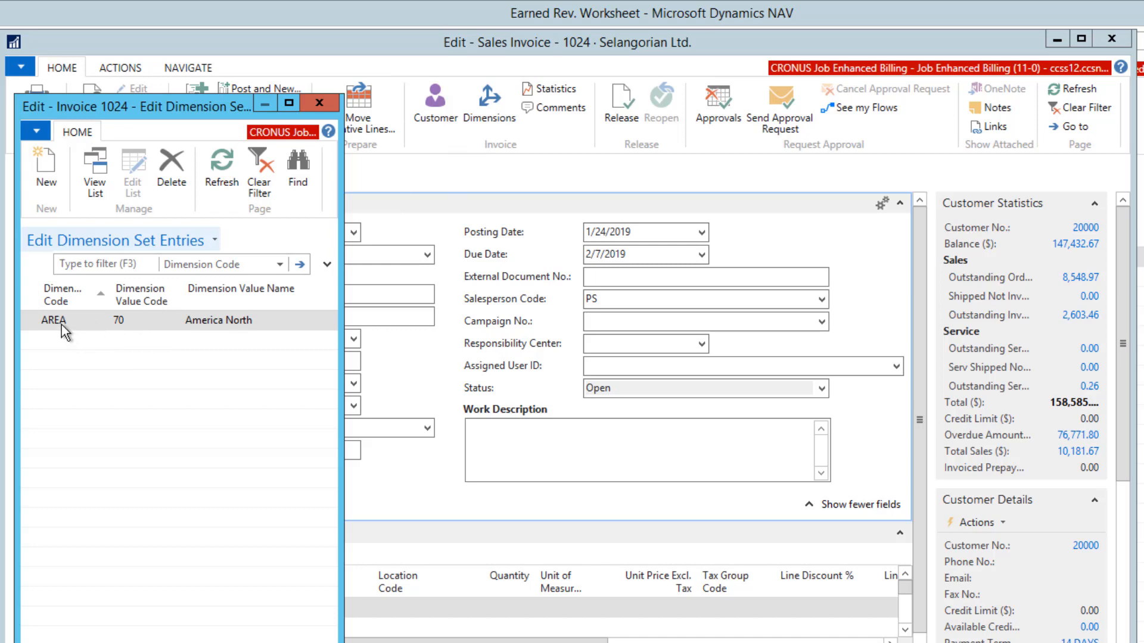
pyautogui.click(143, 320)
pyautogui.click(172, 320)
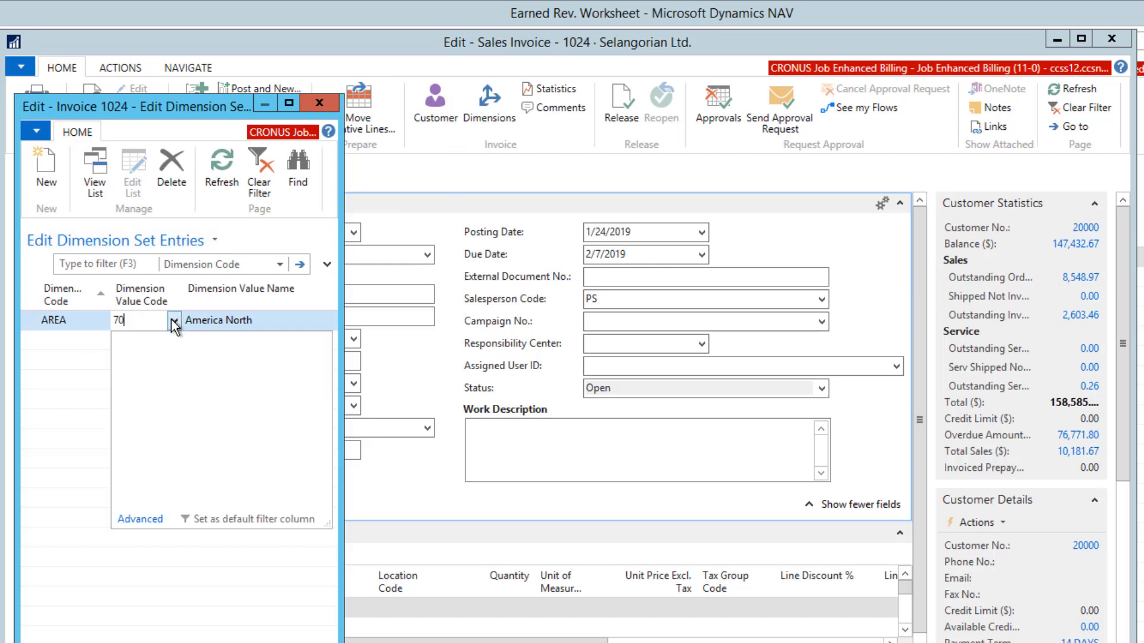
pyautogui.press('Escape')
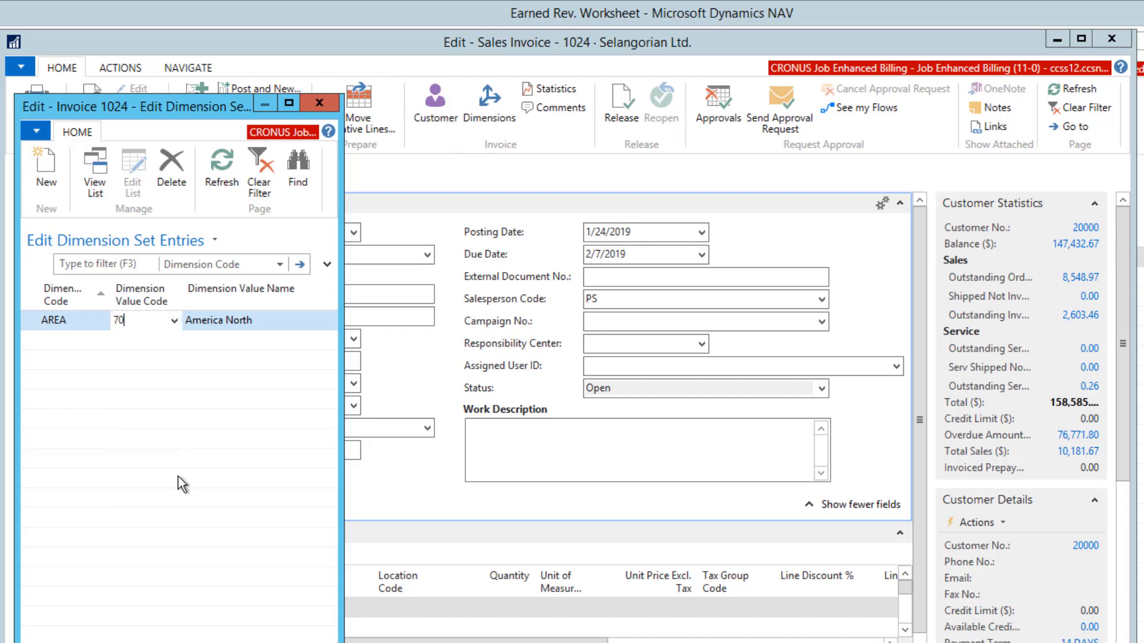
pyautogui.press('Escape')
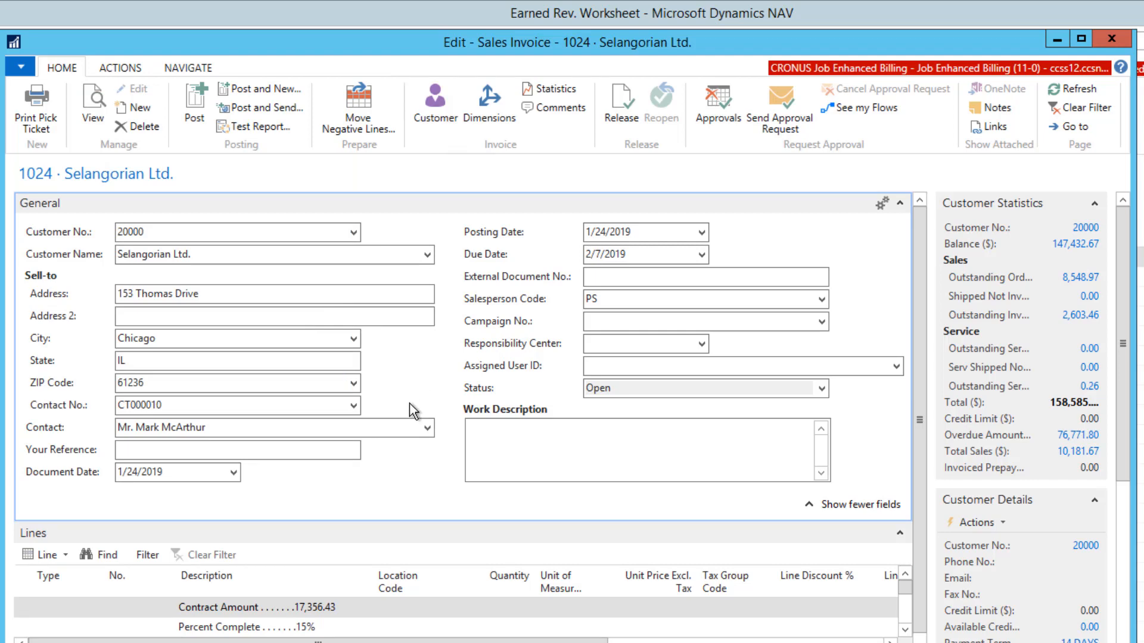
# Step: Try again to post the sales invoice after checking its AREA dimension
pyautogui.click(194, 107)
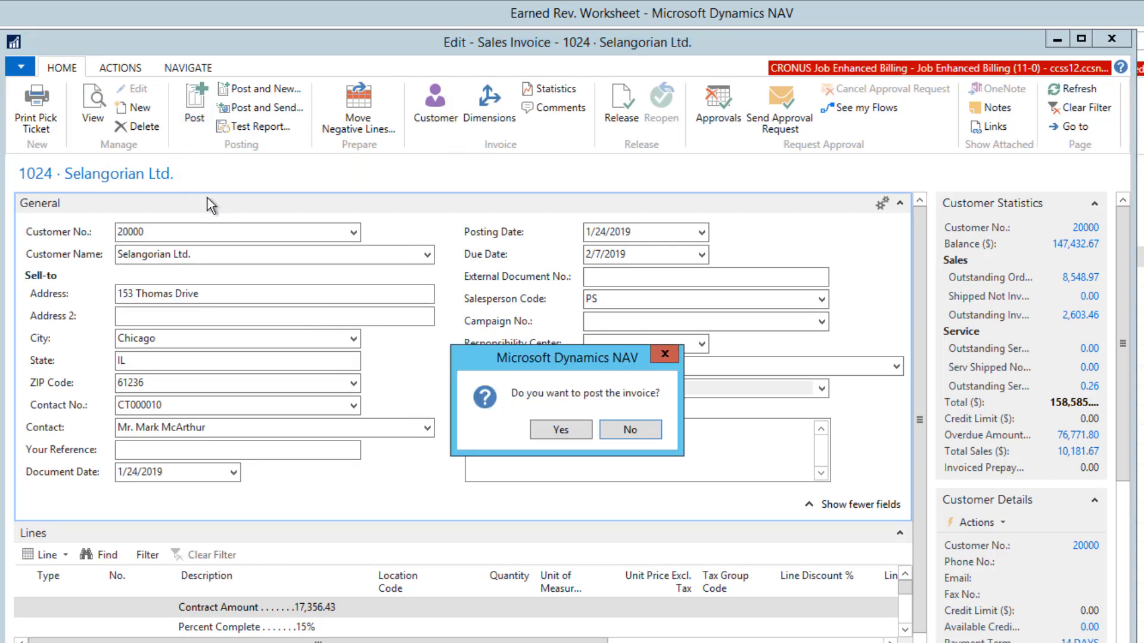
pyautogui.click(559, 430)
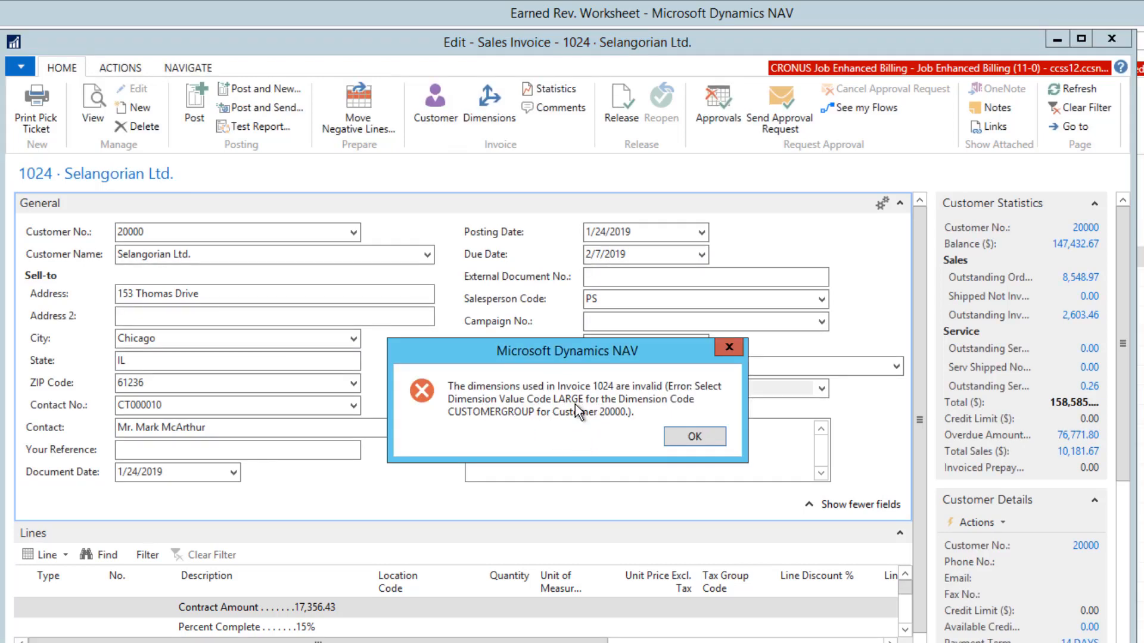
pyautogui.click(693, 437)
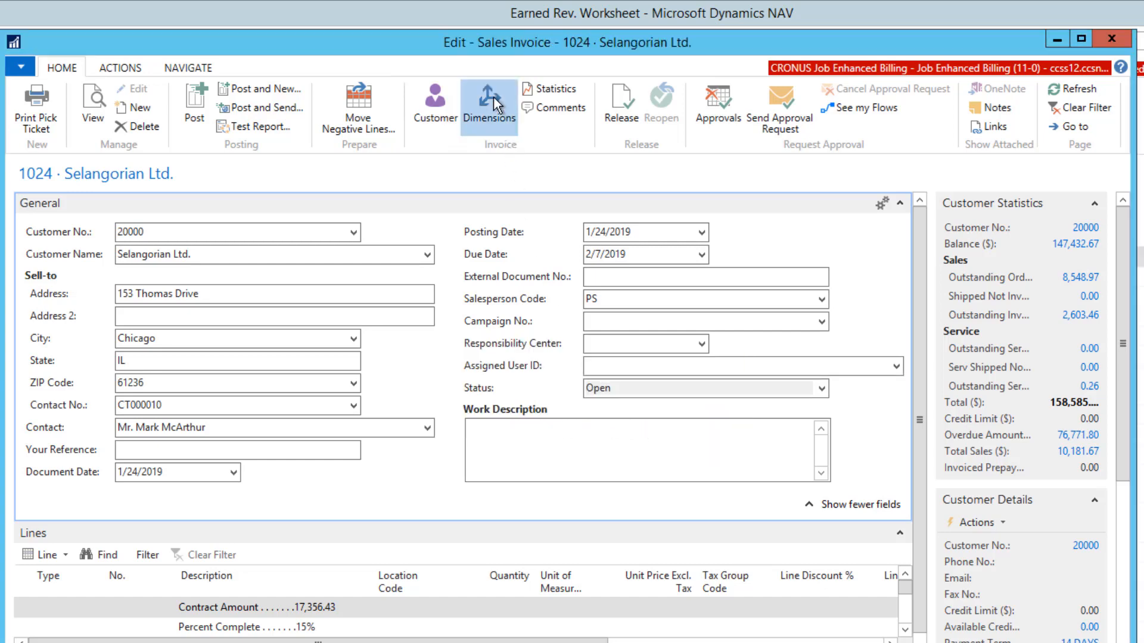
# Step: Add the CUSTOMERGROUP dimension with value code LARGE to the invoice and apply the change to its lines
pyautogui.click(493, 98)
pyautogui.click(70, 340)
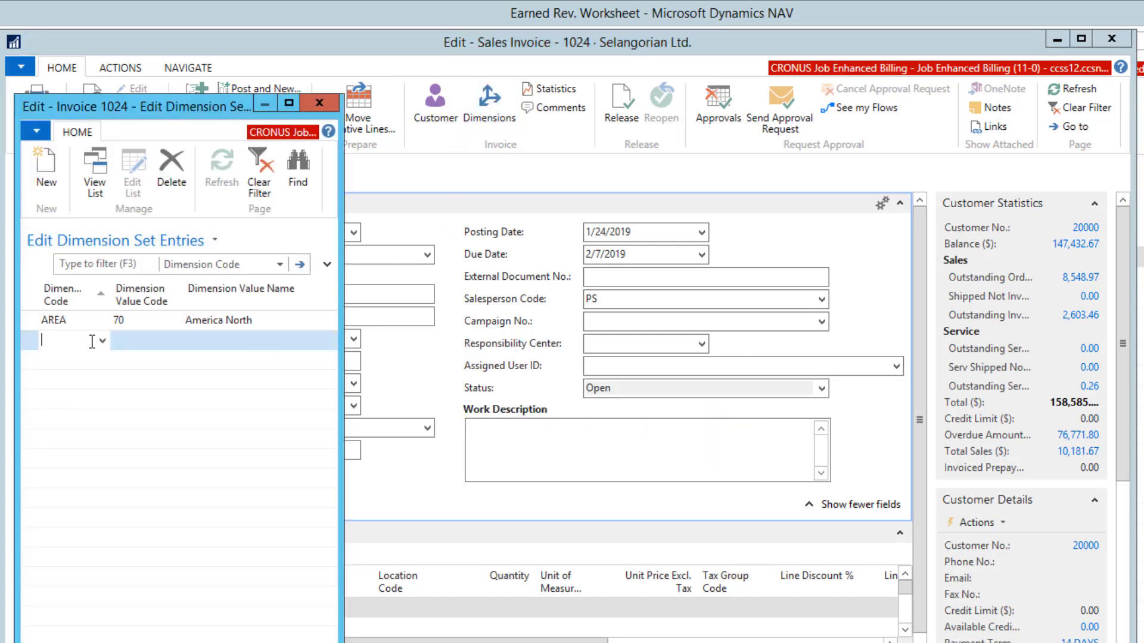
pyautogui.click(101, 340)
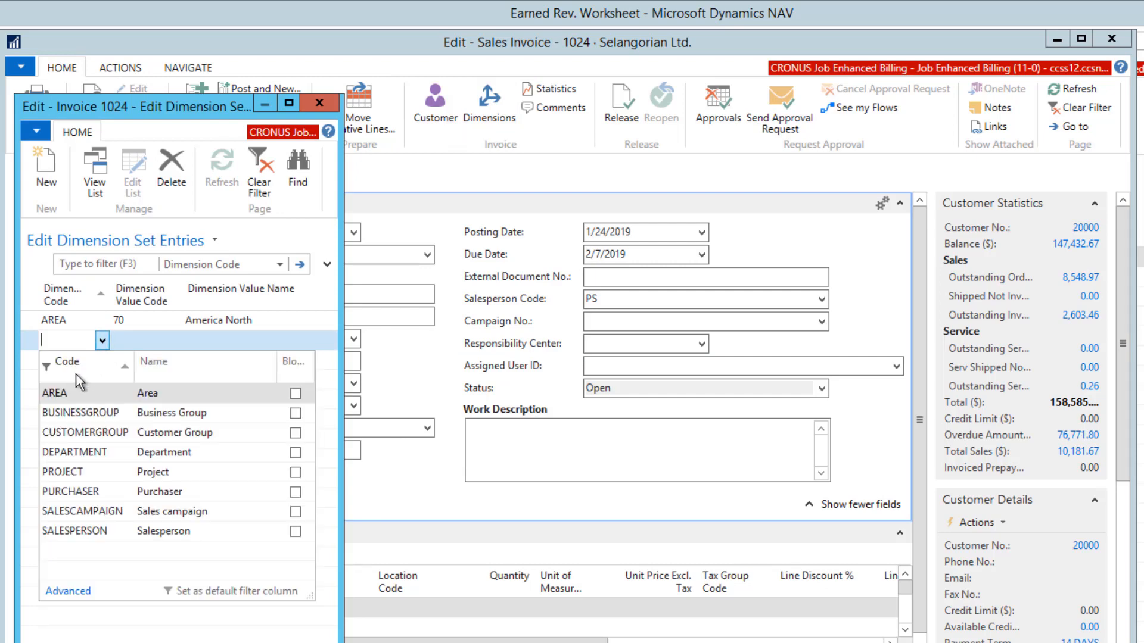
pyautogui.click(65, 431)
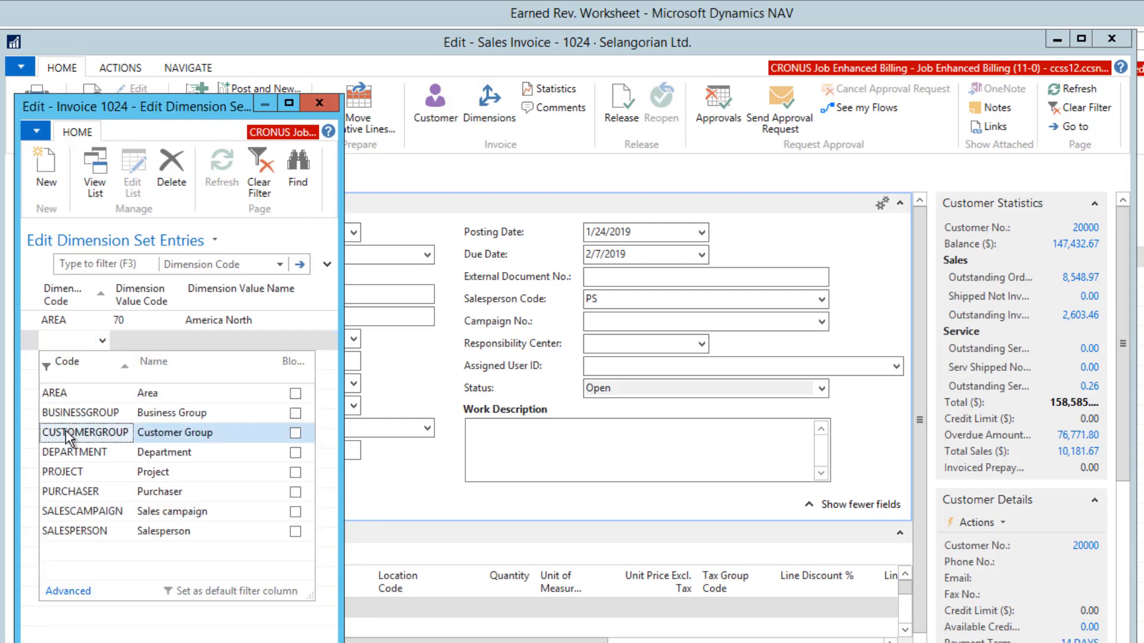
pyautogui.click(145, 344)
pyautogui.click(174, 340)
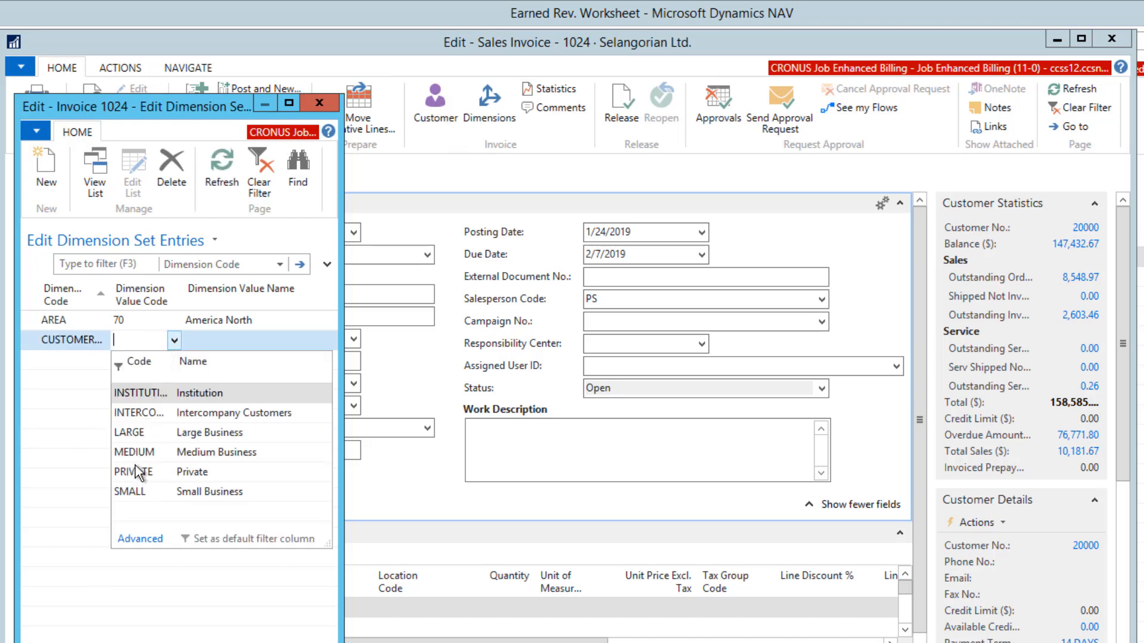
pyautogui.click(131, 433)
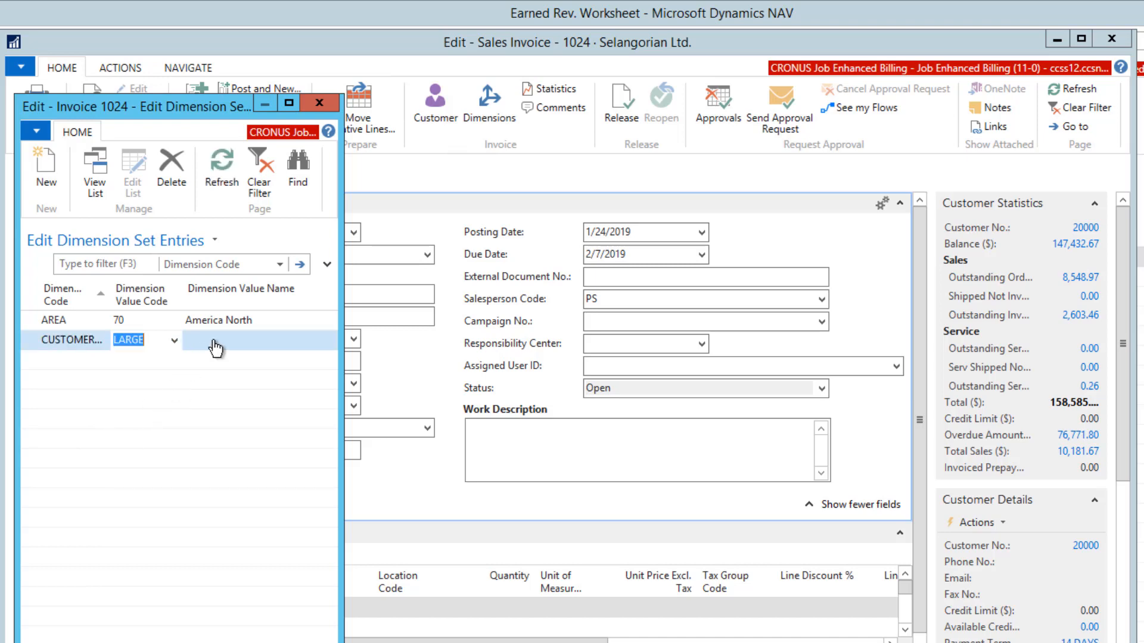
pyautogui.press('Escape')
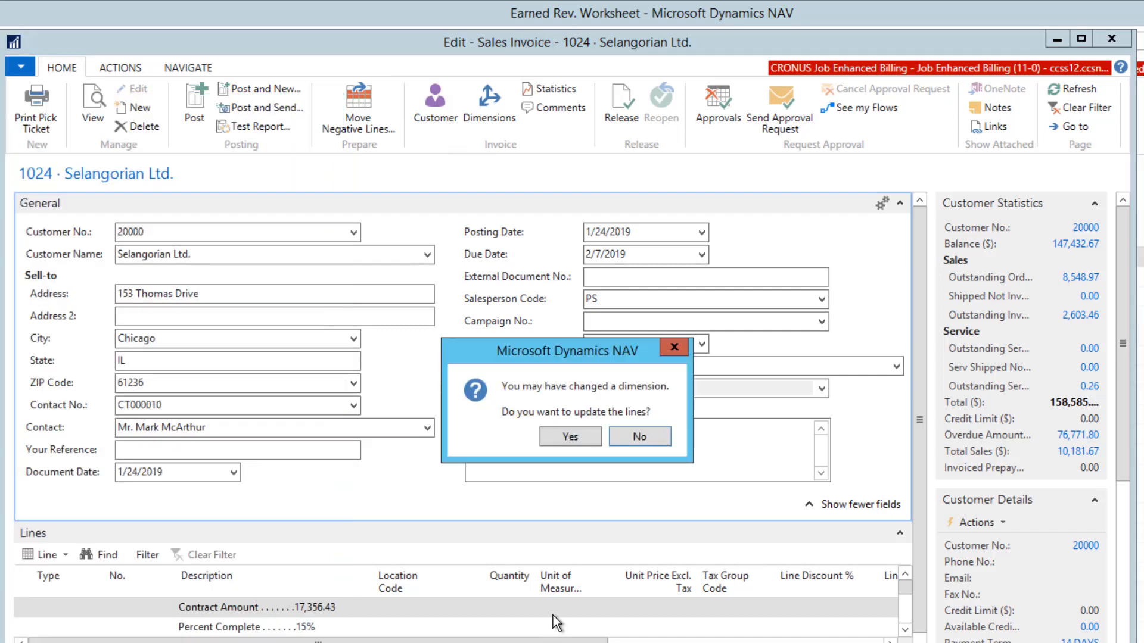
pyautogui.click(576, 434)
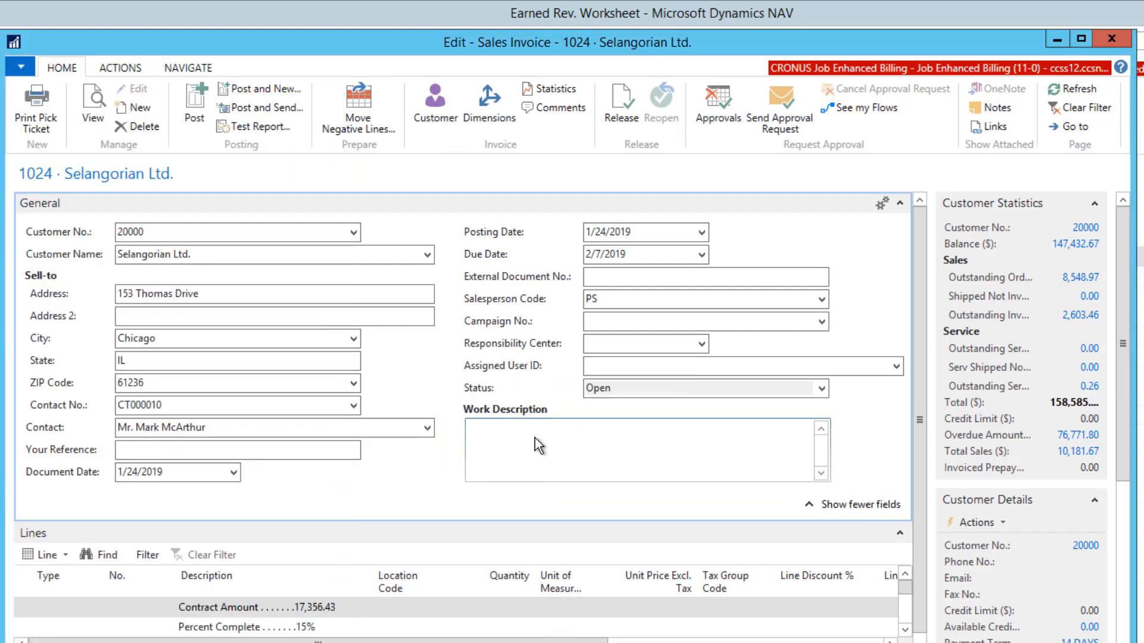
# Step: Post the sales invoice, agreeing to continue with job-connected lines and to delete the job-connected source document
pyautogui.click(195, 107)
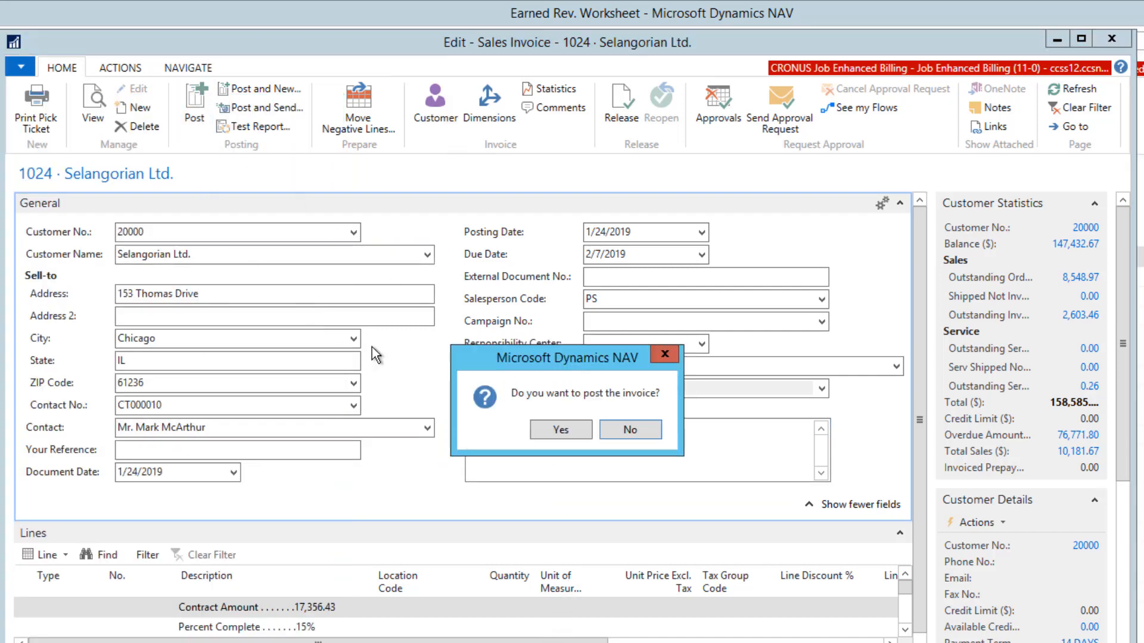
pyautogui.click(558, 431)
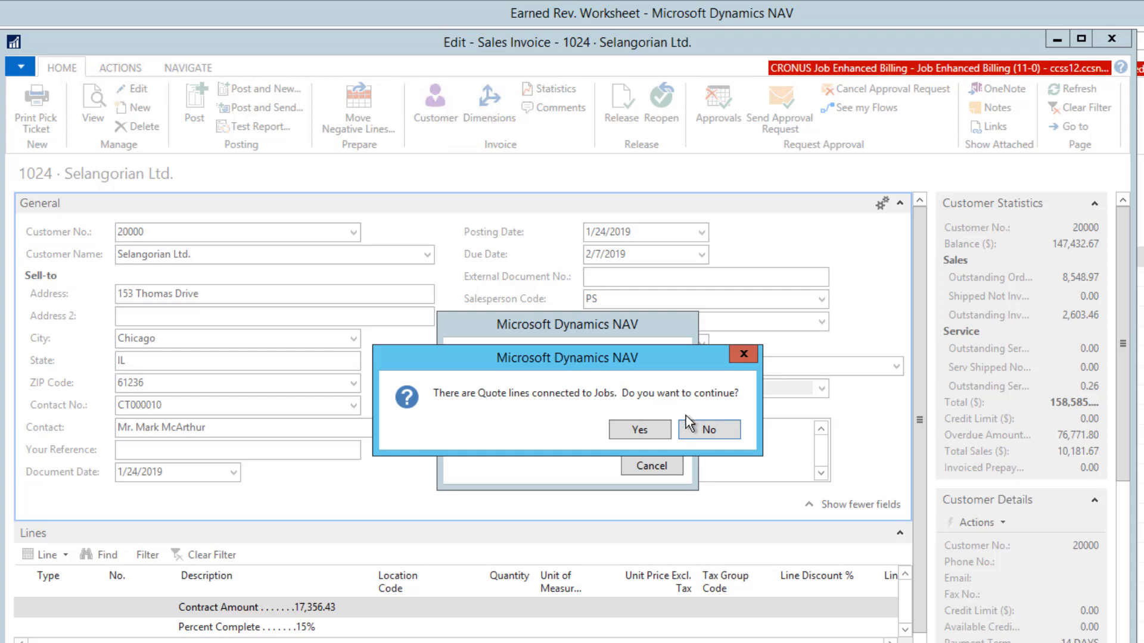
pyautogui.click(657, 438)
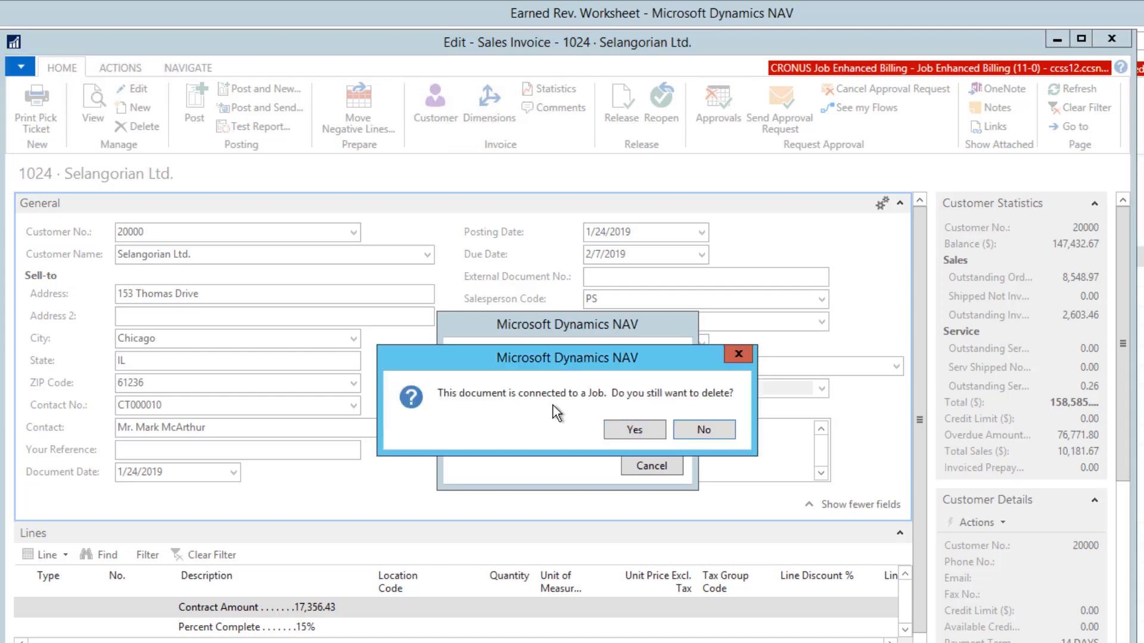
pyautogui.click(627, 432)
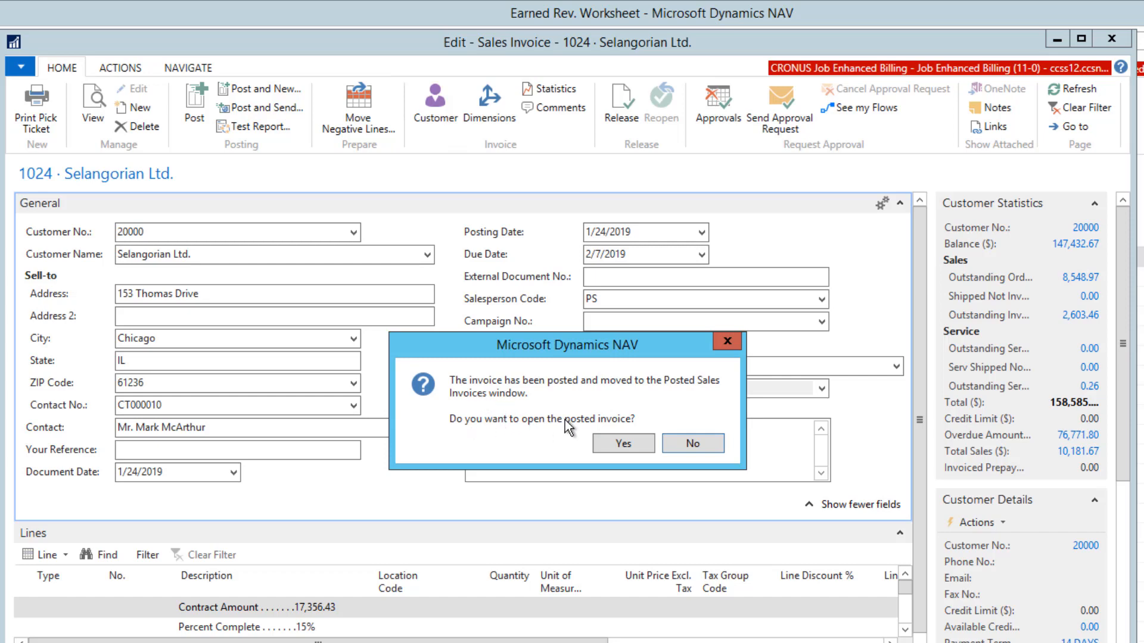
# Step: Open the posted sales invoice and review its lines and totals
pyautogui.click(622, 444)
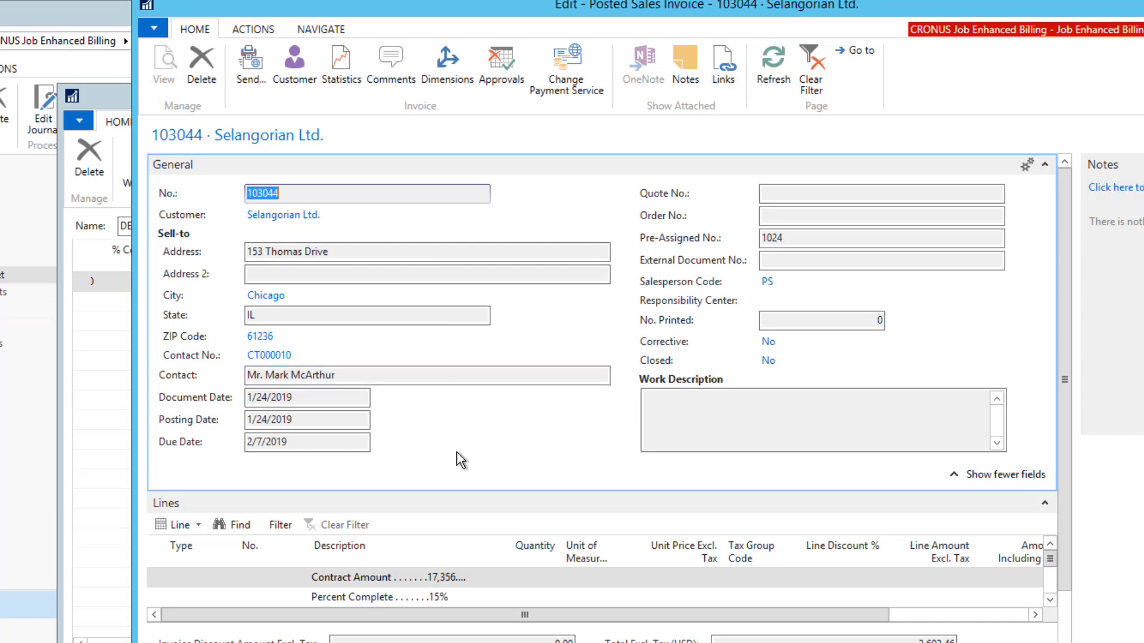
pyautogui.scroll(-3, 465, 449)
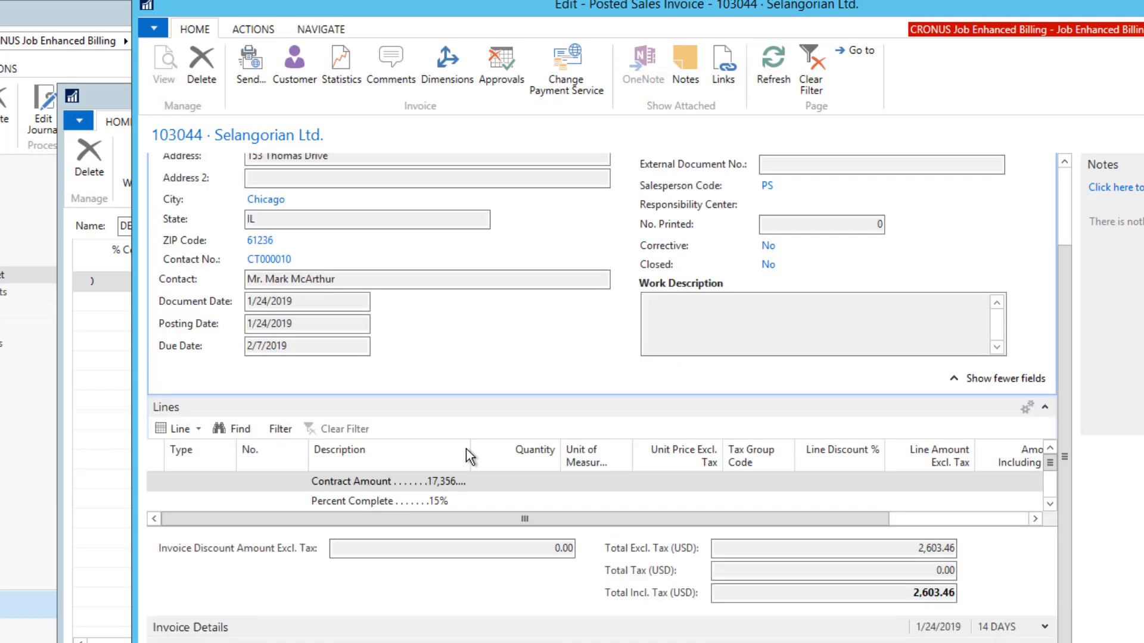
# Step: Check the posted sales invoice's general header details, then close it and the earned revenue worksheet
pyautogui.scroll(5, 460, 444)
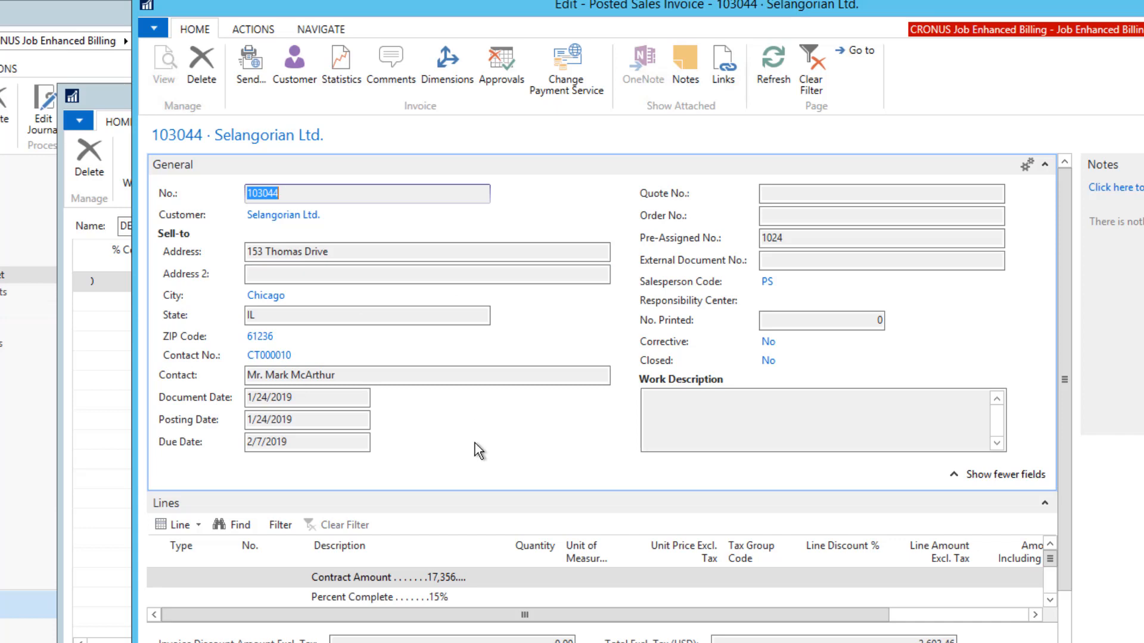
pyautogui.press('Escape')
pyautogui.press('Escape')
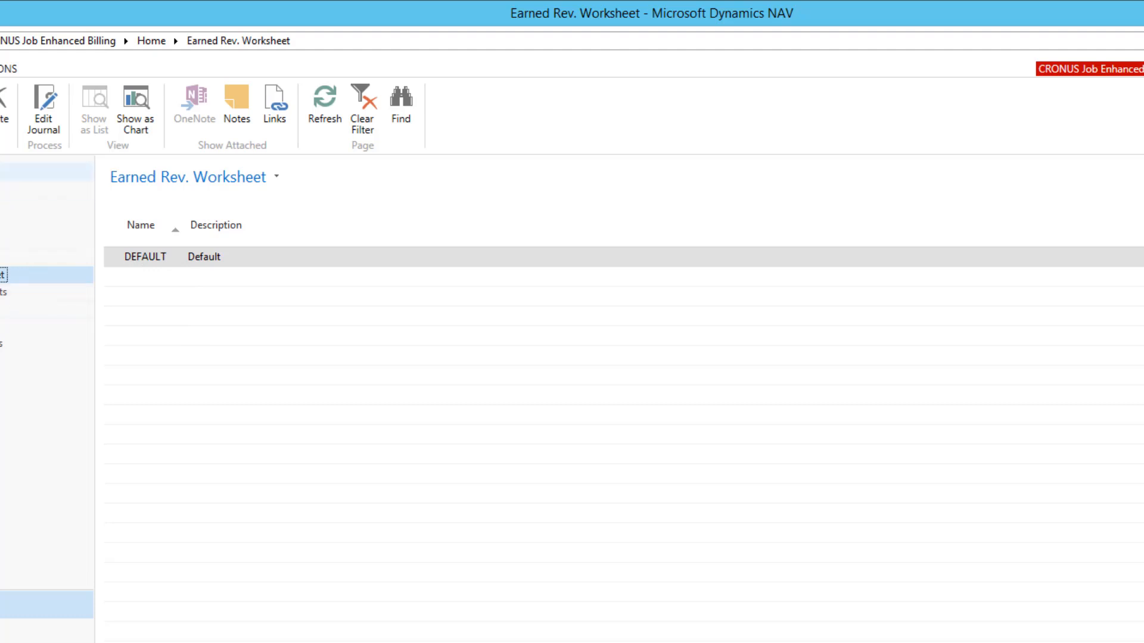
# Step: Open the open jobs list from the Job Manager home page and check job 1004-02's budget and actual figures
pyautogui.click(24, 172)
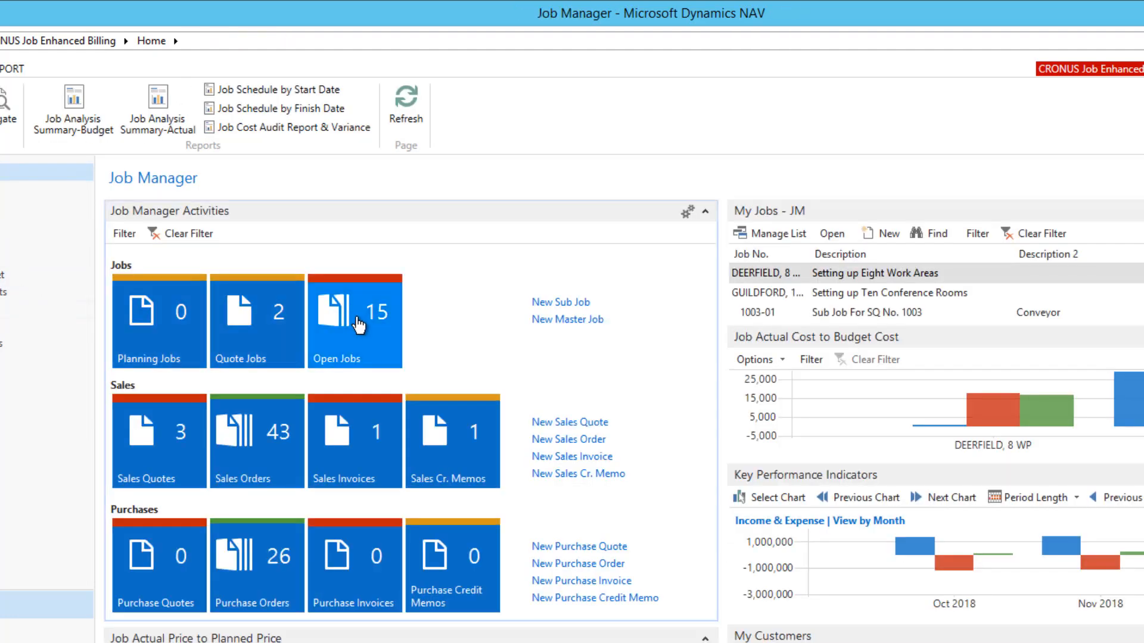
pyautogui.click(356, 321)
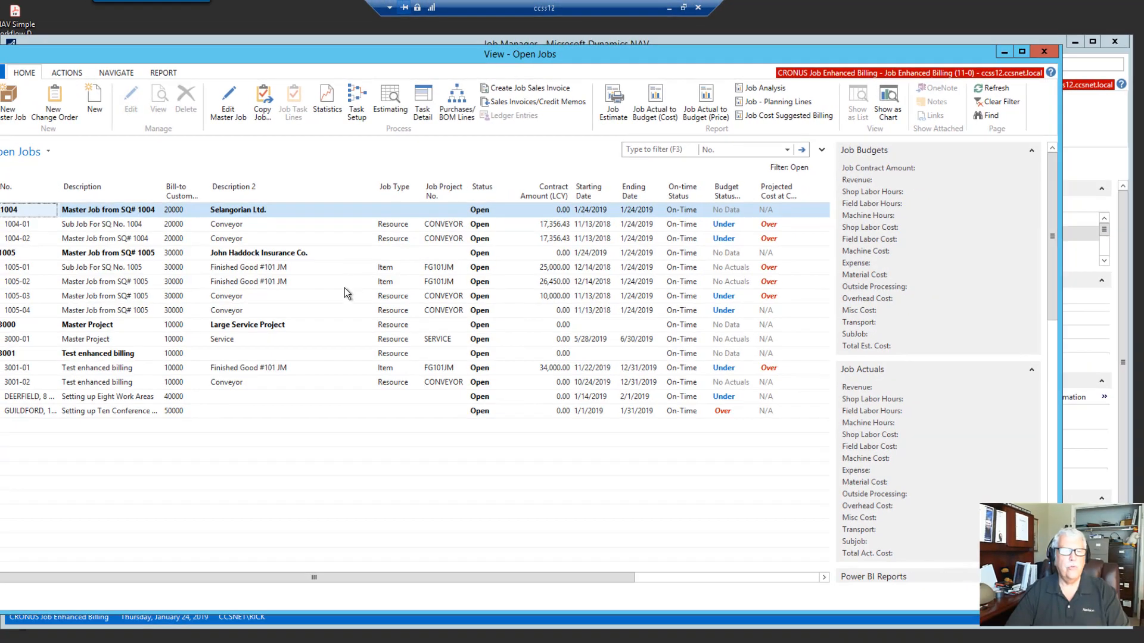
pyautogui.click(101, 239)
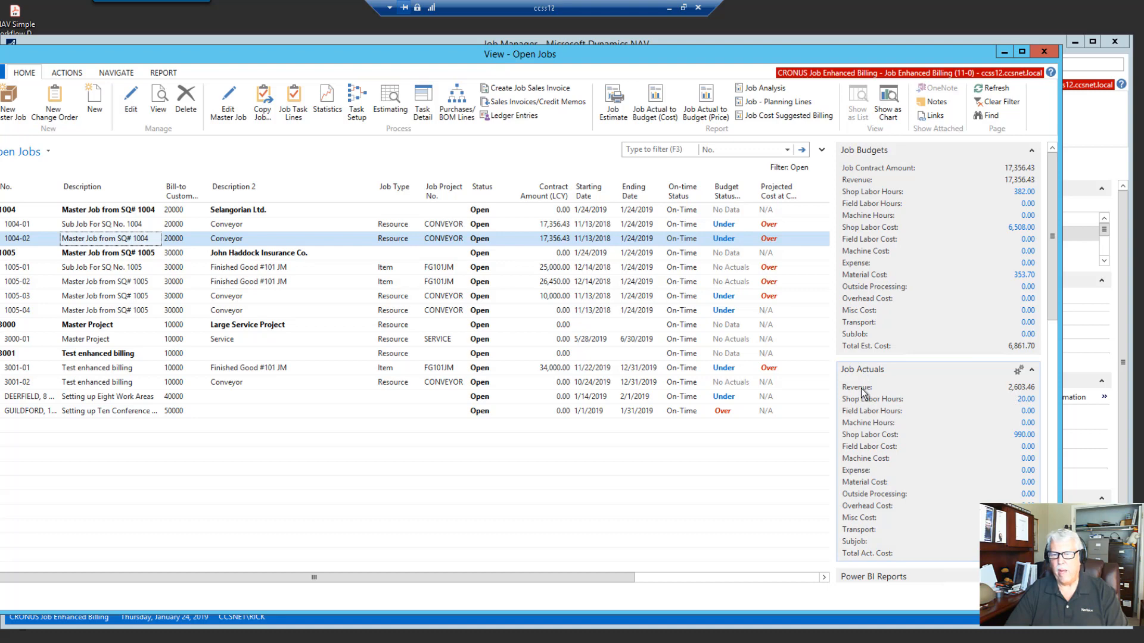
# Step: Open the ledger entries of job 1004-02 and examine the Sale entry's unit price and line amount
pyautogui.click(509, 118)
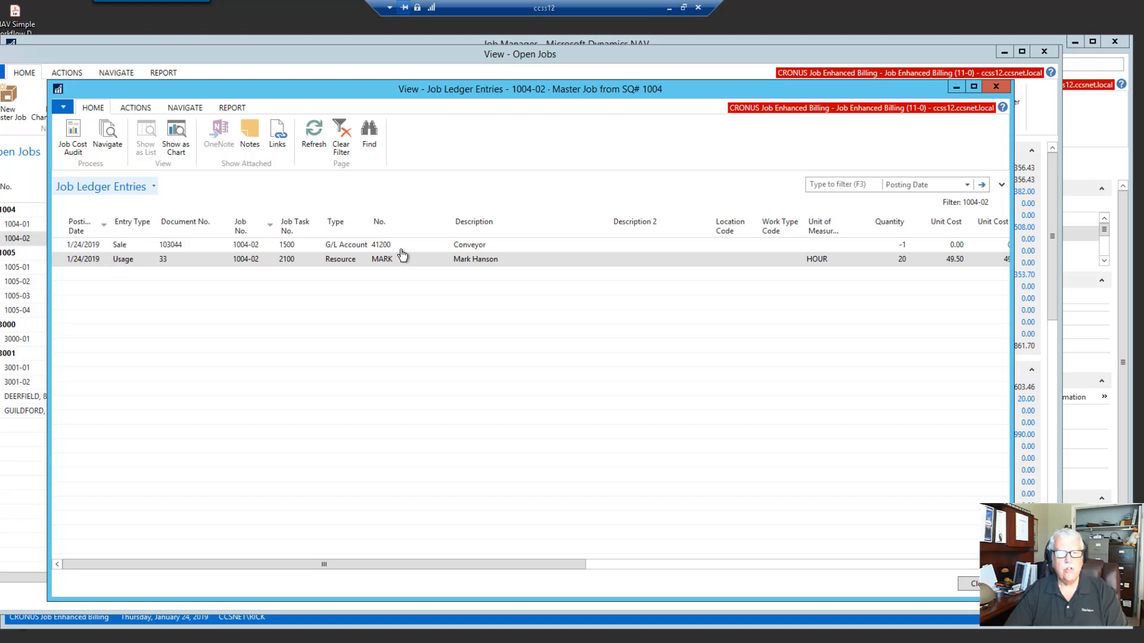
pyautogui.click(136, 248)
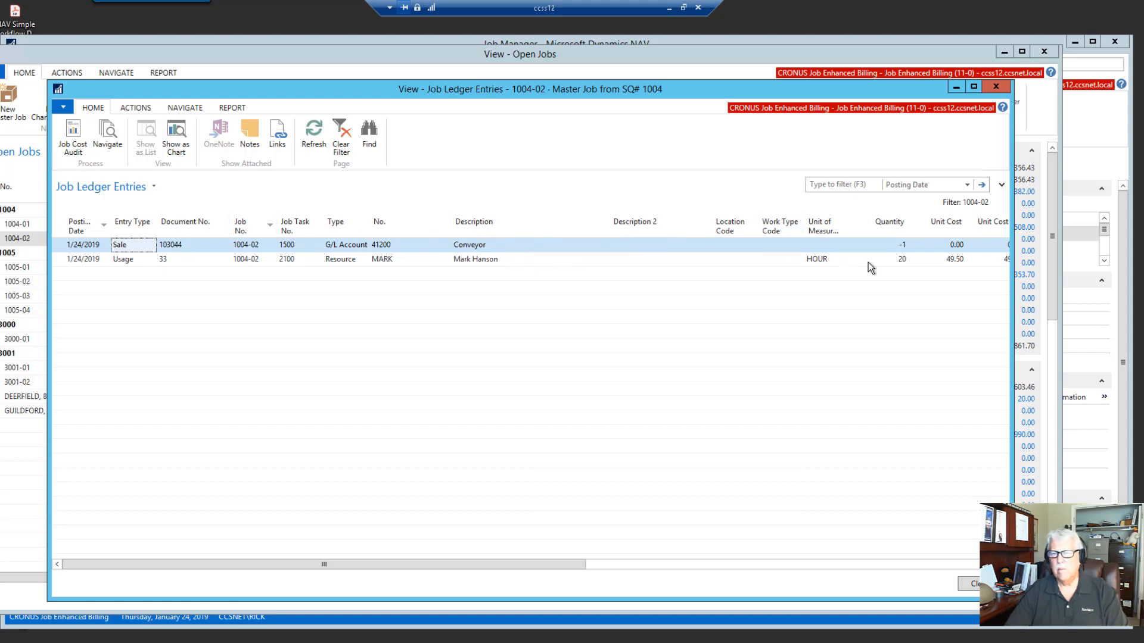
pyautogui.moveTo(504, 565); pyautogui.dragTo(706, 516)
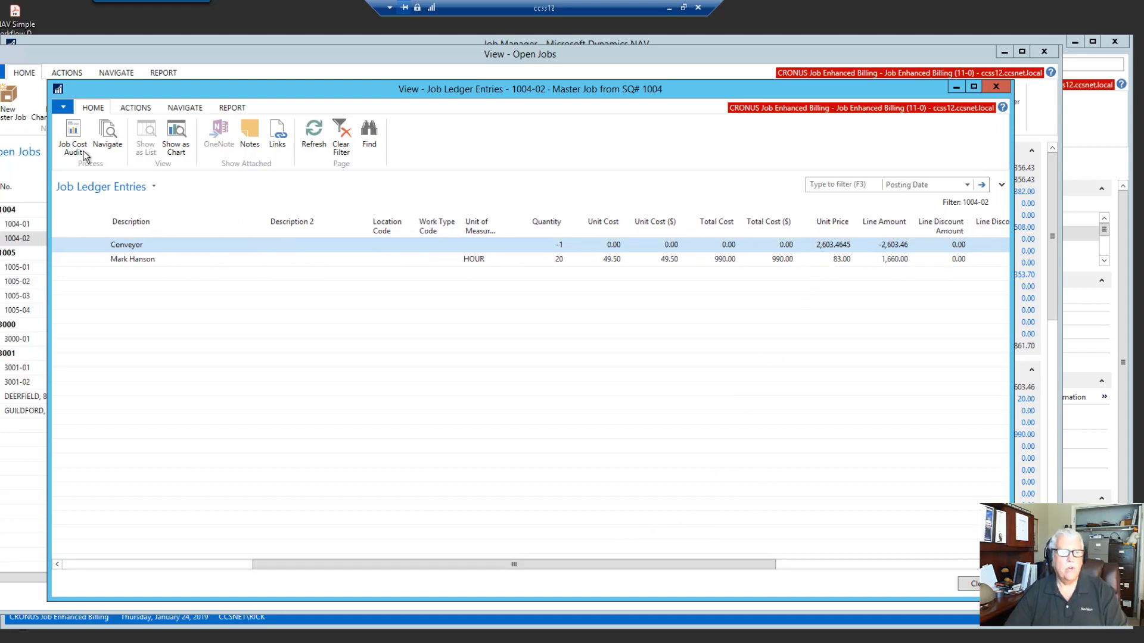
# Step: Trace the Sale entry to its related posted sales invoice with Navigate, then close everything back to the Job Manager home page
pyautogui.click(105, 137)
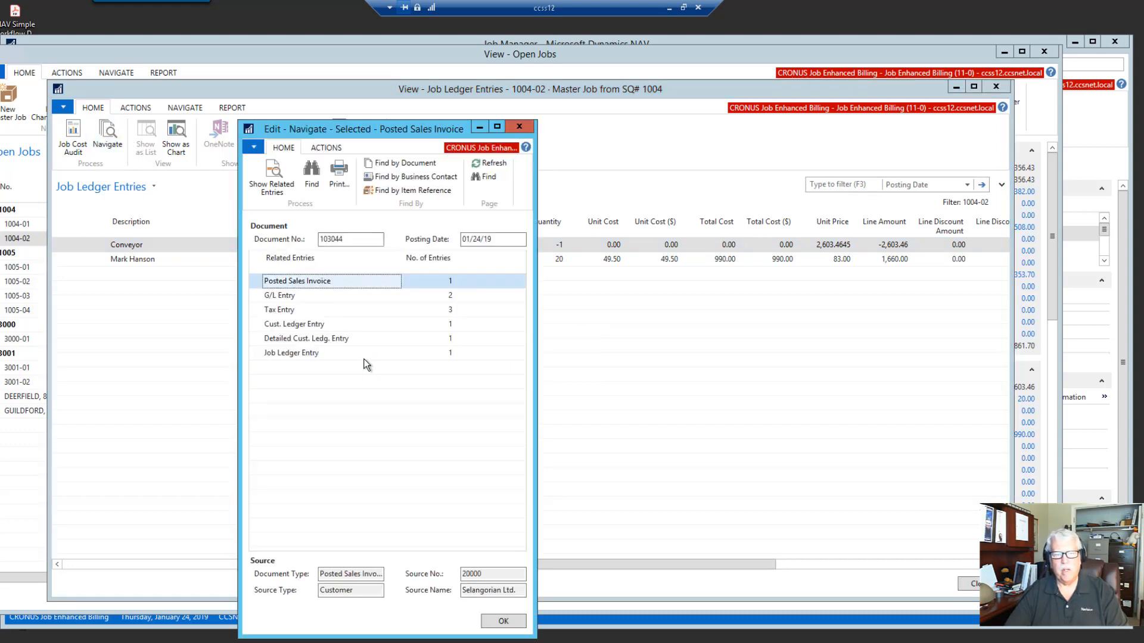
pyautogui.click(273, 177)
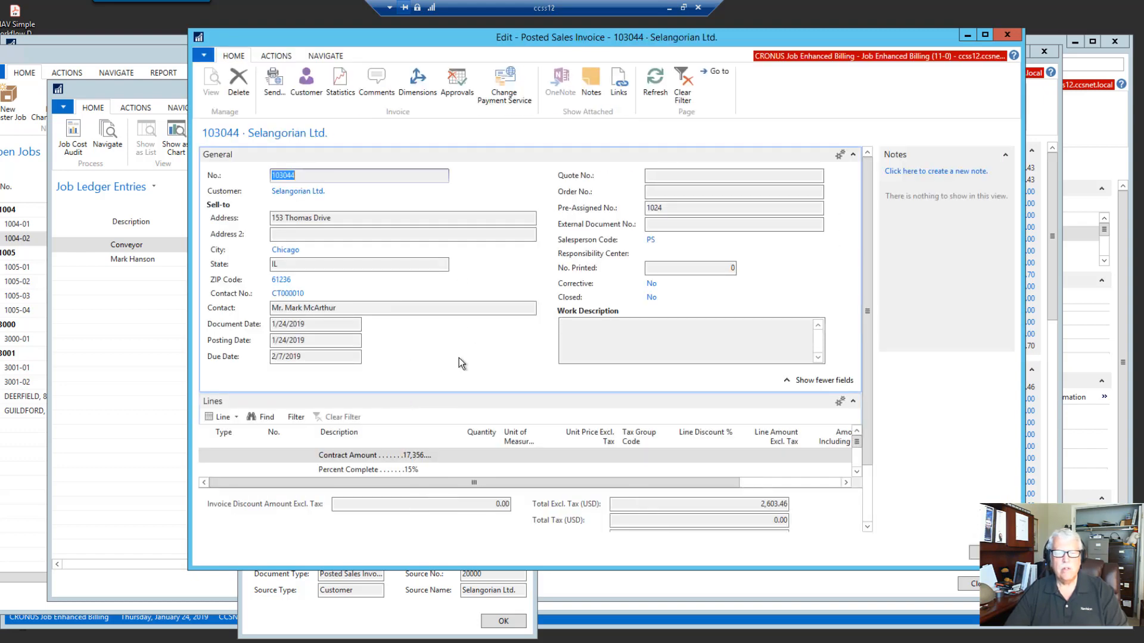
pyautogui.press('Escape')
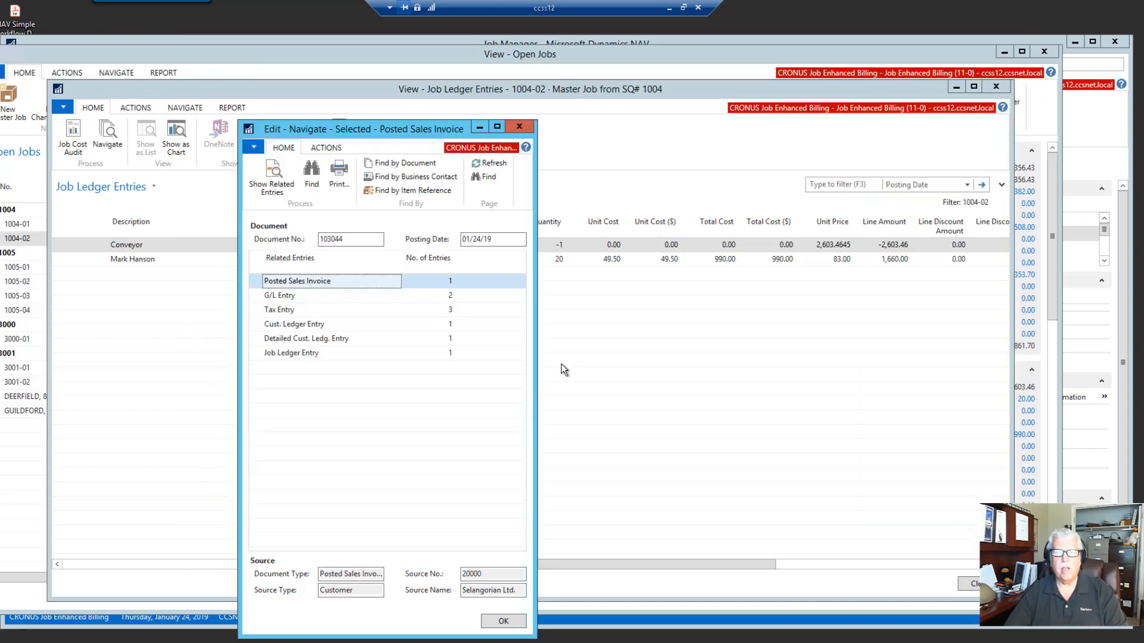
pyautogui.press('Escape')
pyautogui.press('Escape')
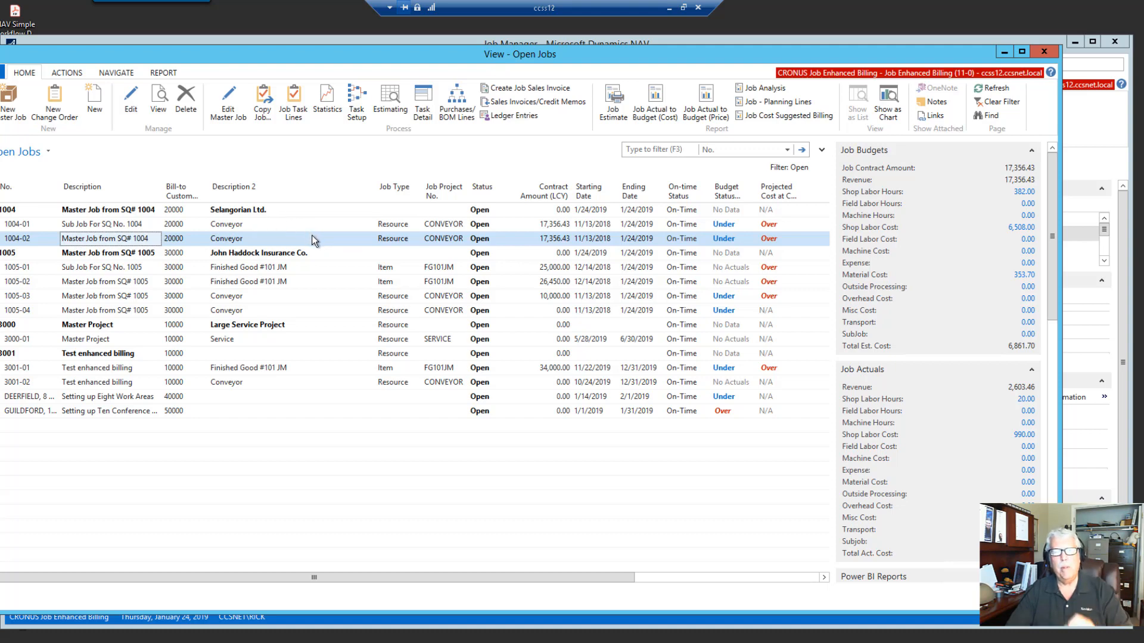
pyautogui.click(1043, 51)
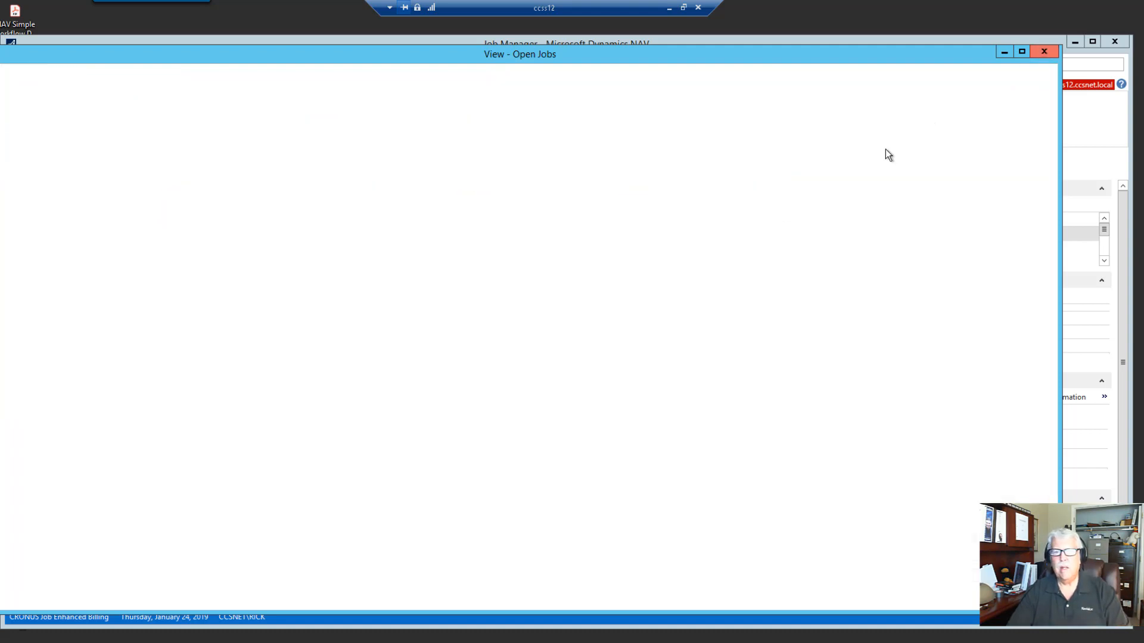